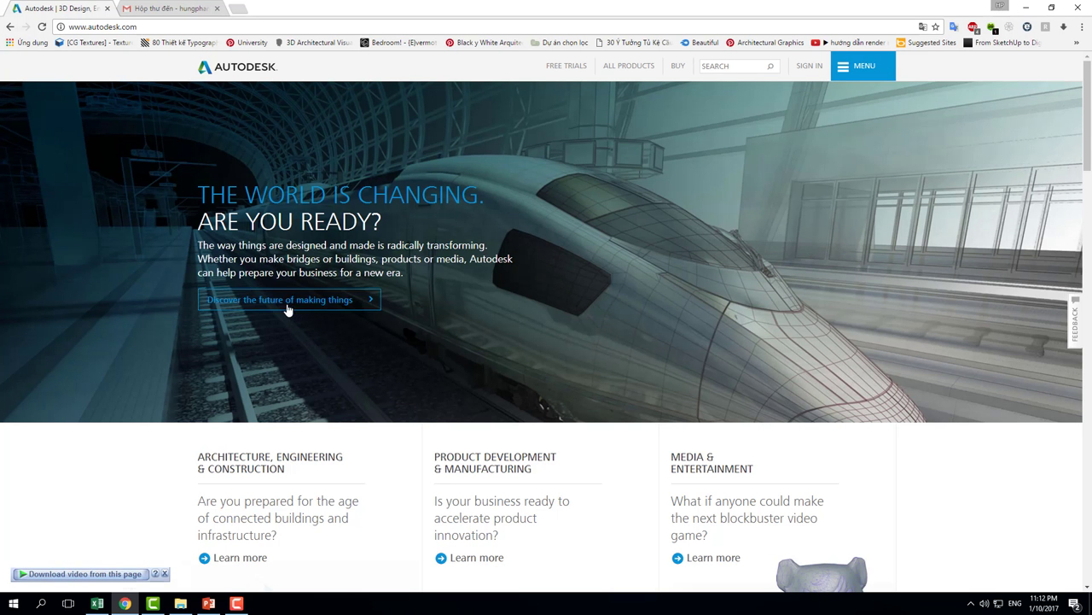
# Step: Select the current site address and scroll through the Autodesk page
pyautogui.click(142, 26)
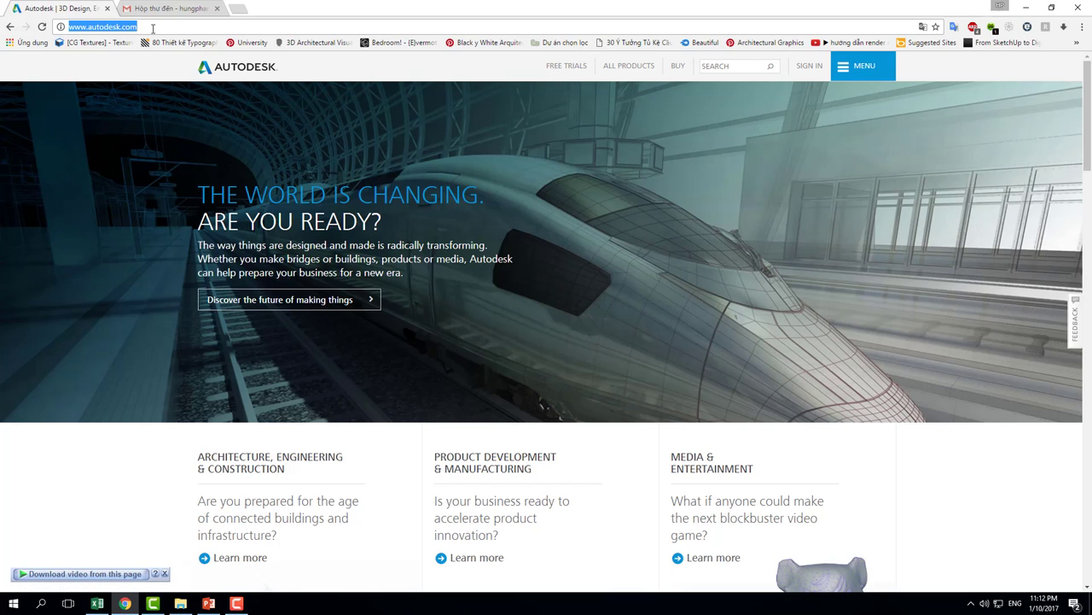
pyautogui.click(1034, 464)
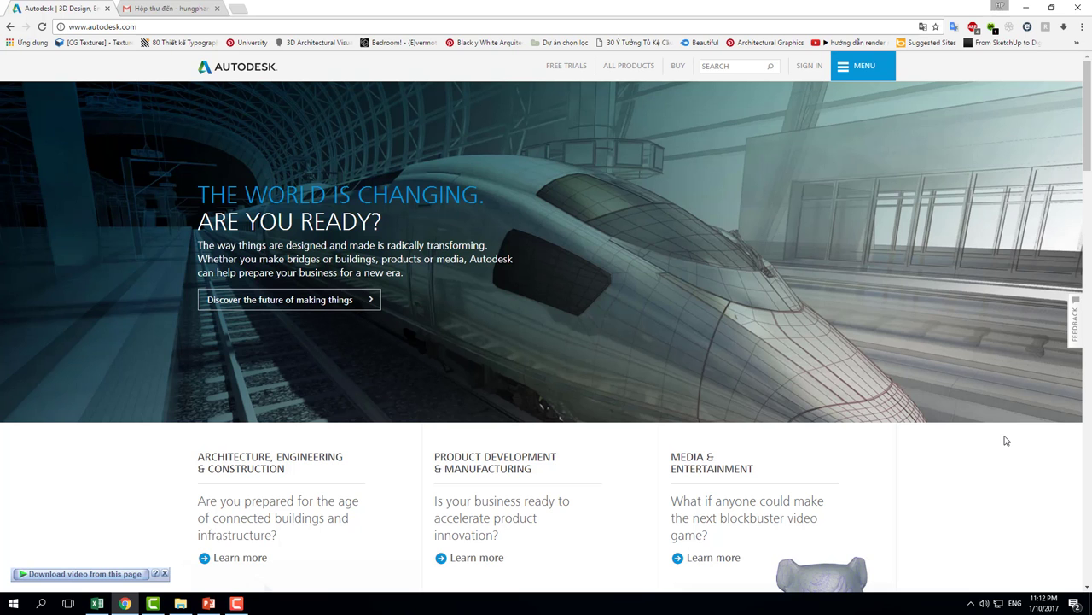
pyautogui.scroll(-2, 1006, 440)
pyautogui.scroll(-2, 1006, 440)
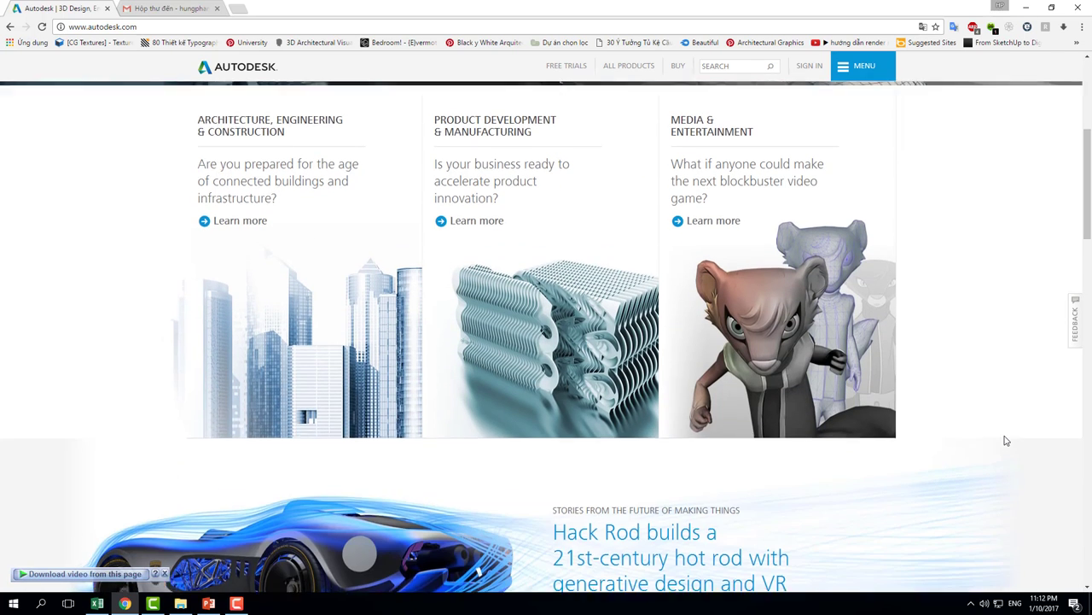
pyautogui.scroll(1, 1006, 441)
pyautogui.scroll(3, 1006, 441)
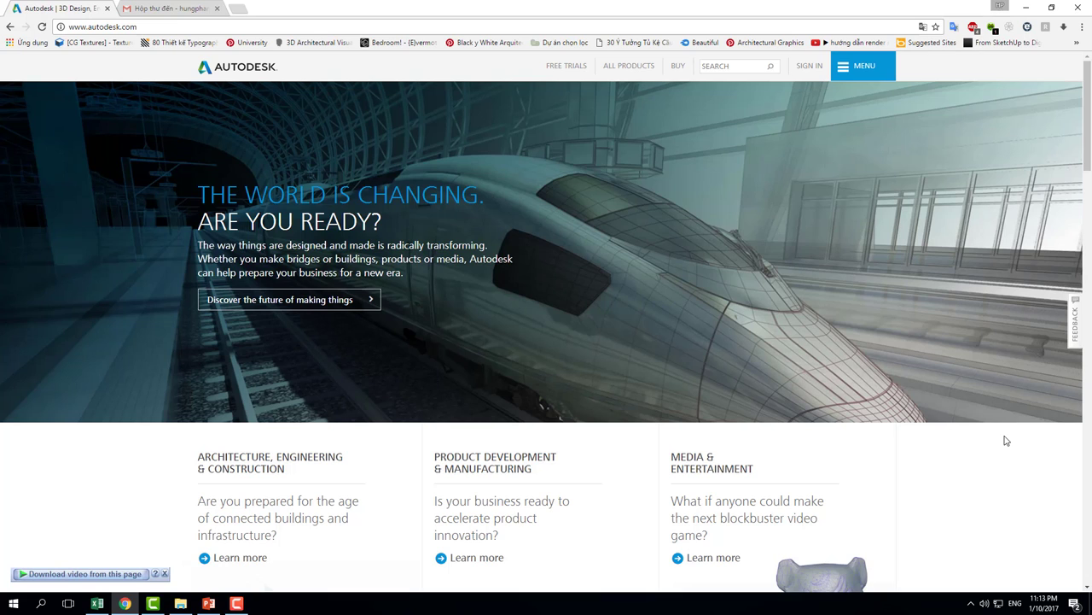
pyautogui.scroll(-3, 979, 456)
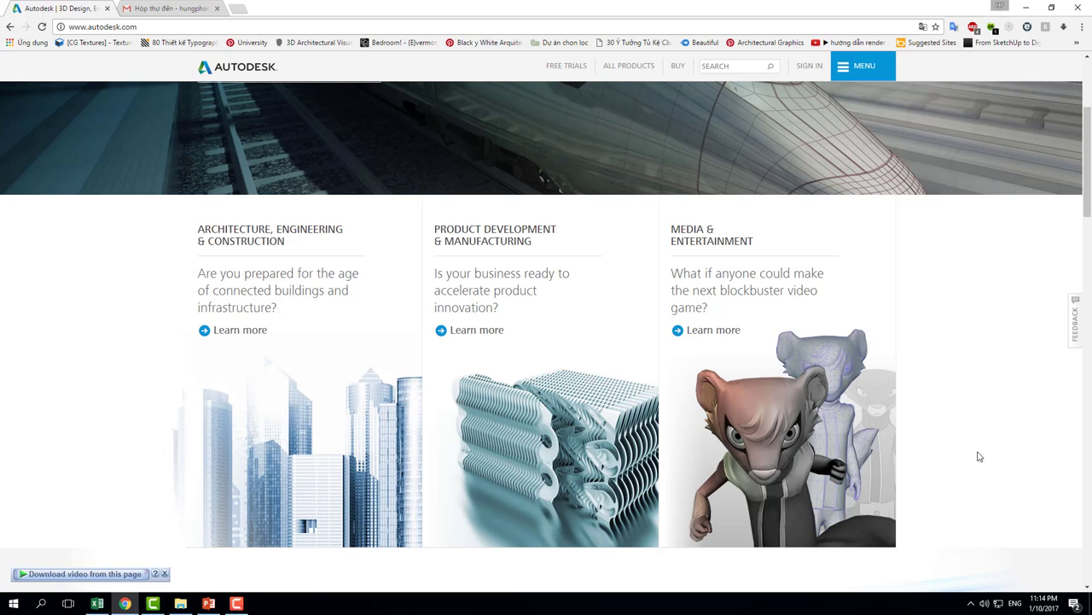
pyautogui.scroll(-3, 973, 470)
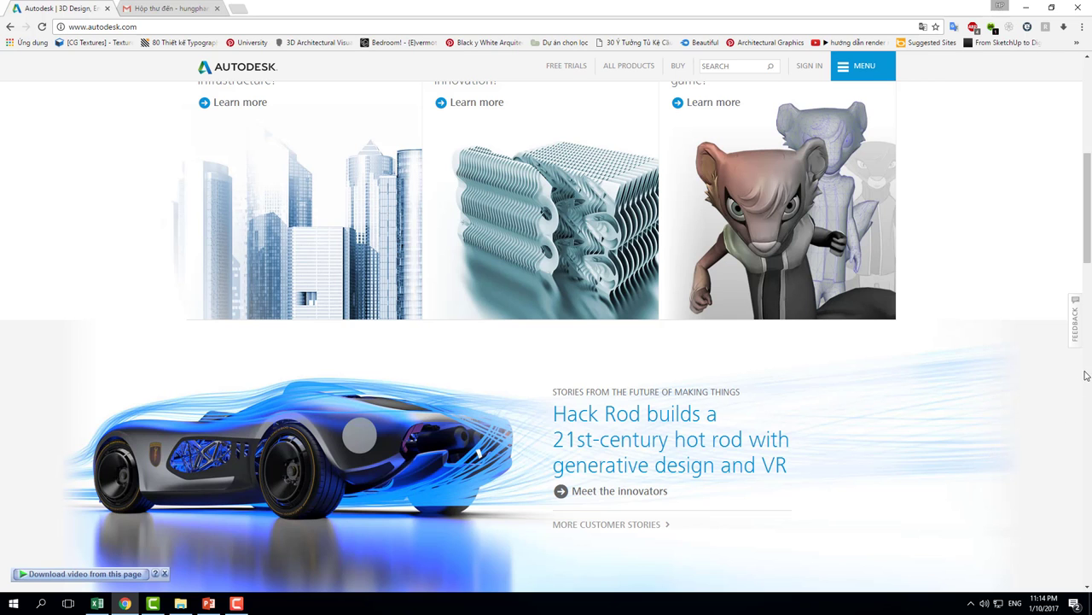
pyautogui.moveTo(1087, 220); pyautogui.dragTo(1089, 126)
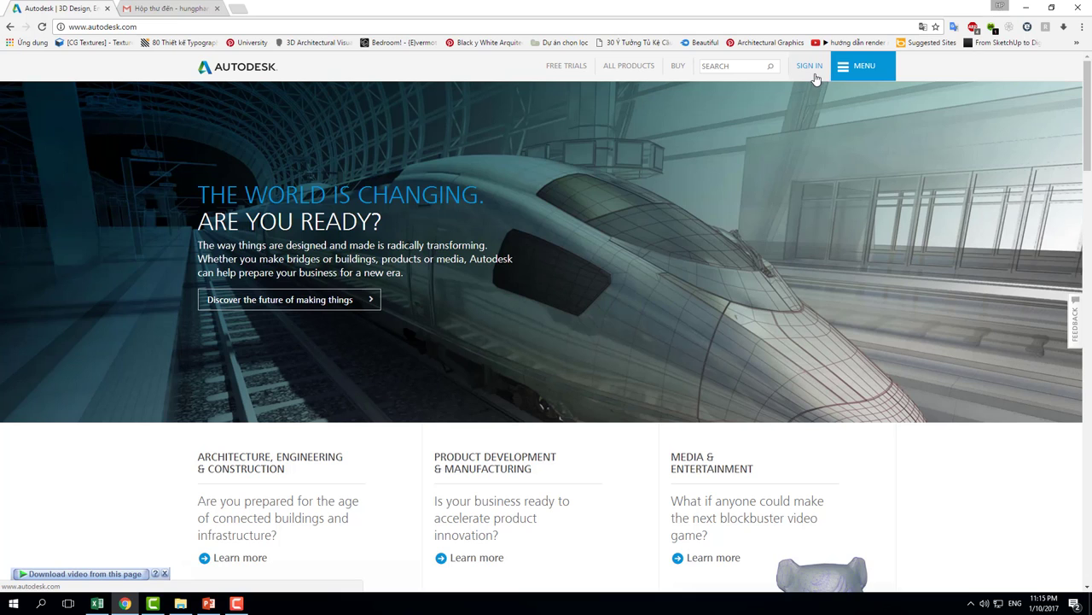
# Step: Choose Education Community sign-in and start creating a new Autodesk account
pyautogui.click(805, 71)
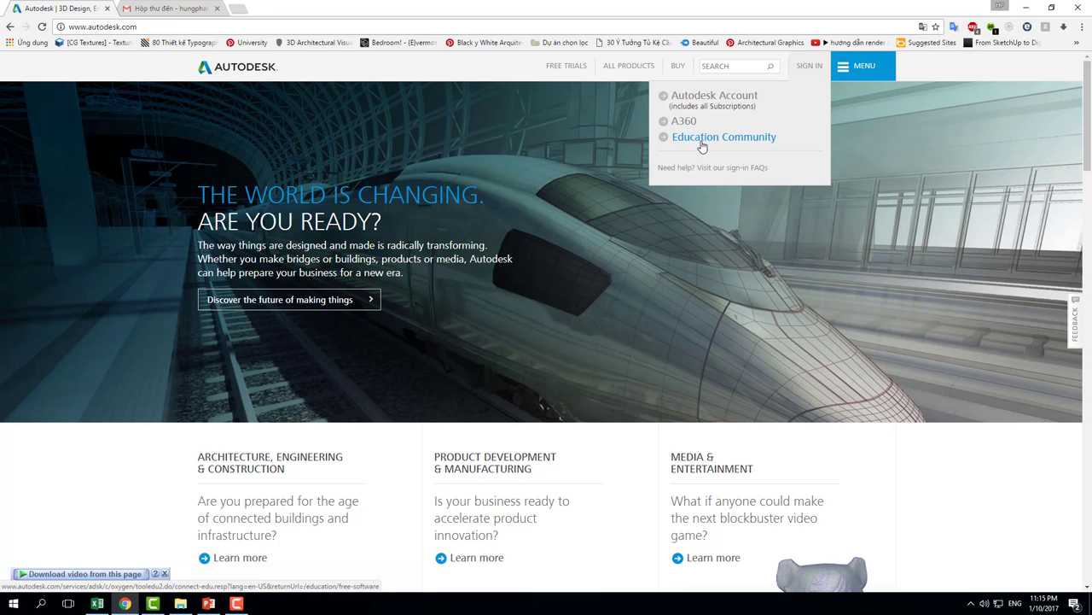
pyautogui.click(702, 145)
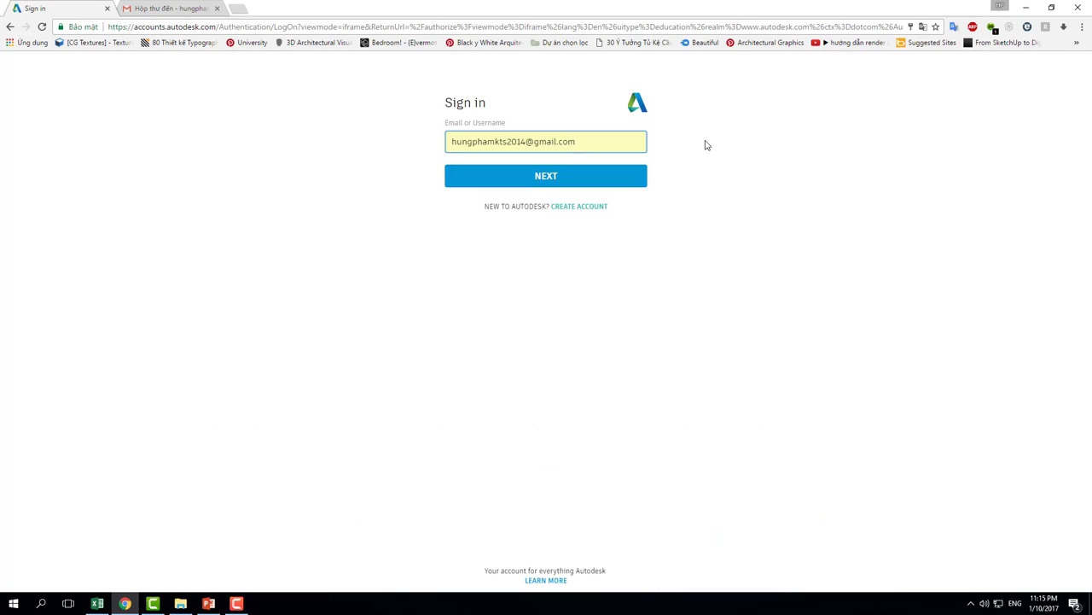
pyautogui.click(570, 209)
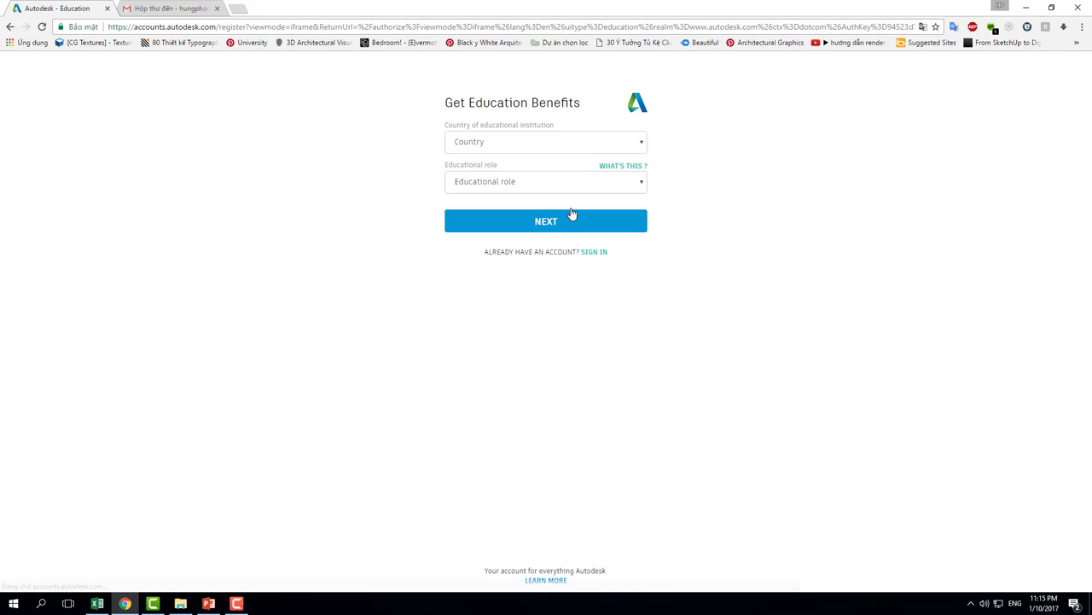
# Step: Choose Vietnam as the institution's country and Student as the educational role
pyautogui.click(513, 146)
pyautogui.scroll(-8, 521, 274)
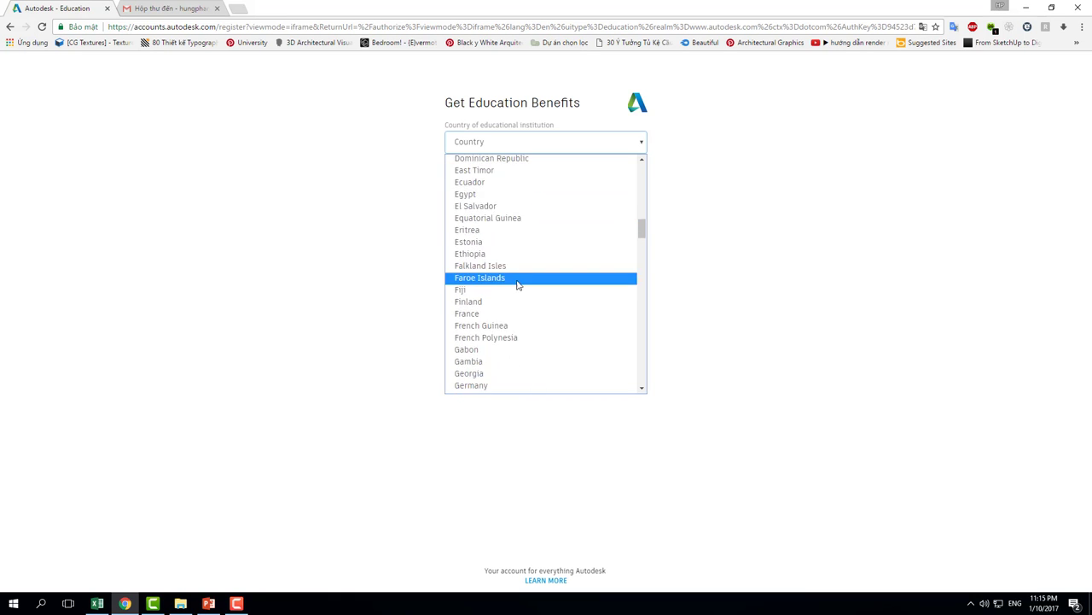
pyautogui.scroll(-5, 512, 298)
pyautogui.scroll(-6, 508, 304)
pyautogui.scroll(-5, 502, 314)
pyautogui.scroll(-6, 491, 322)
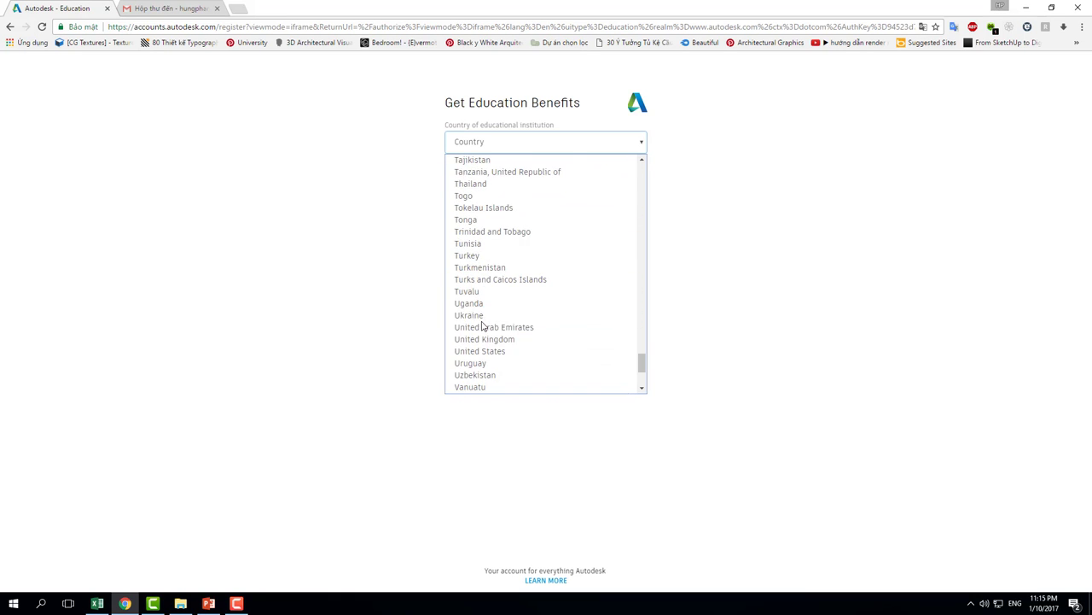
pyautogui.scroll(-4, 485, 328)
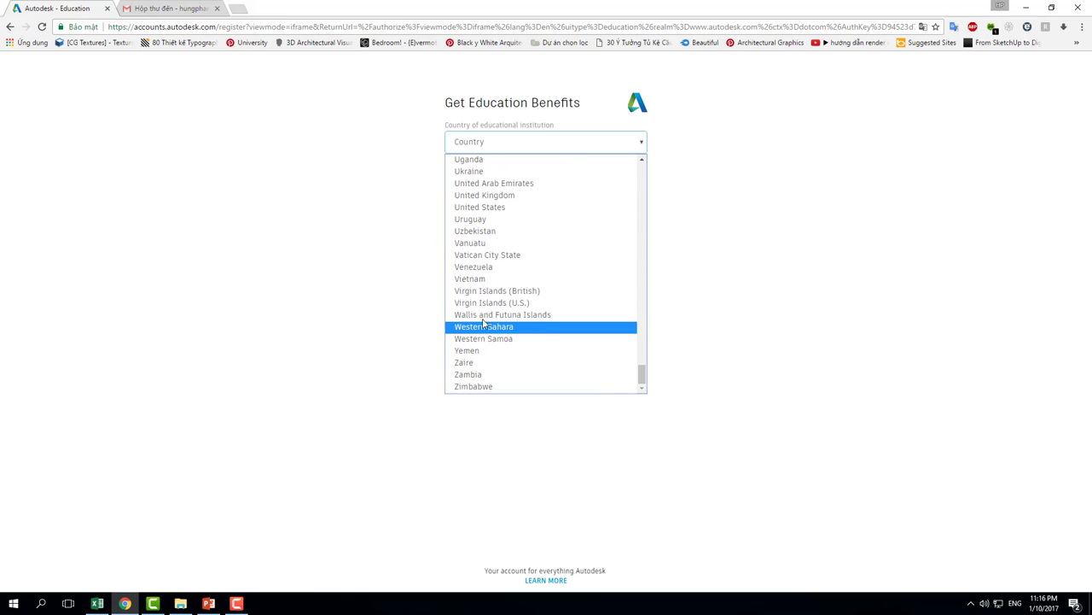
pyautogui.click(487, 275)
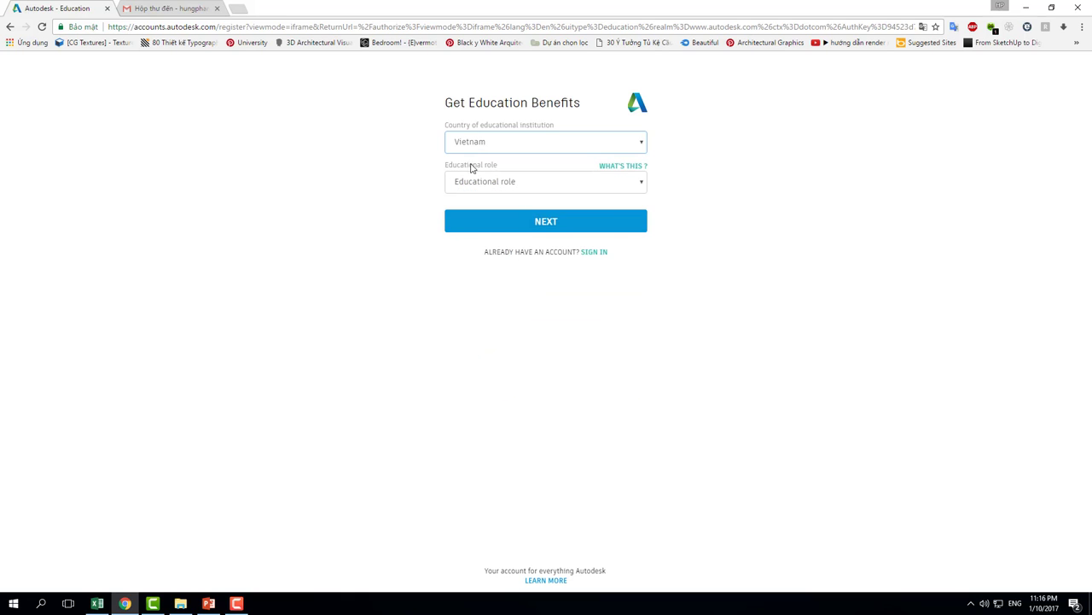
pyautogui.click(490, 186)
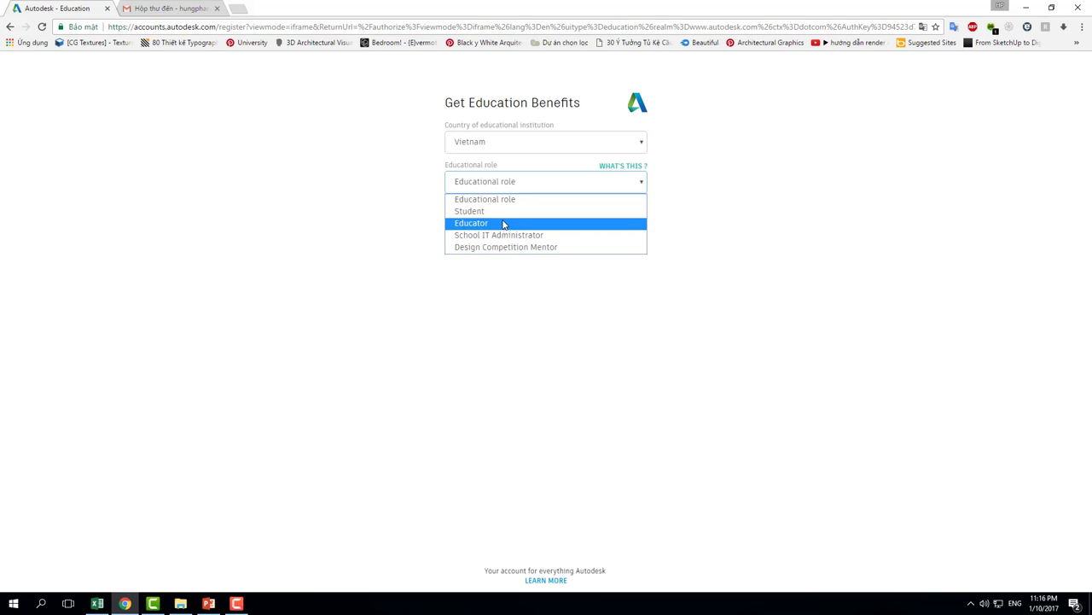
pyautogui.click(504, 212)
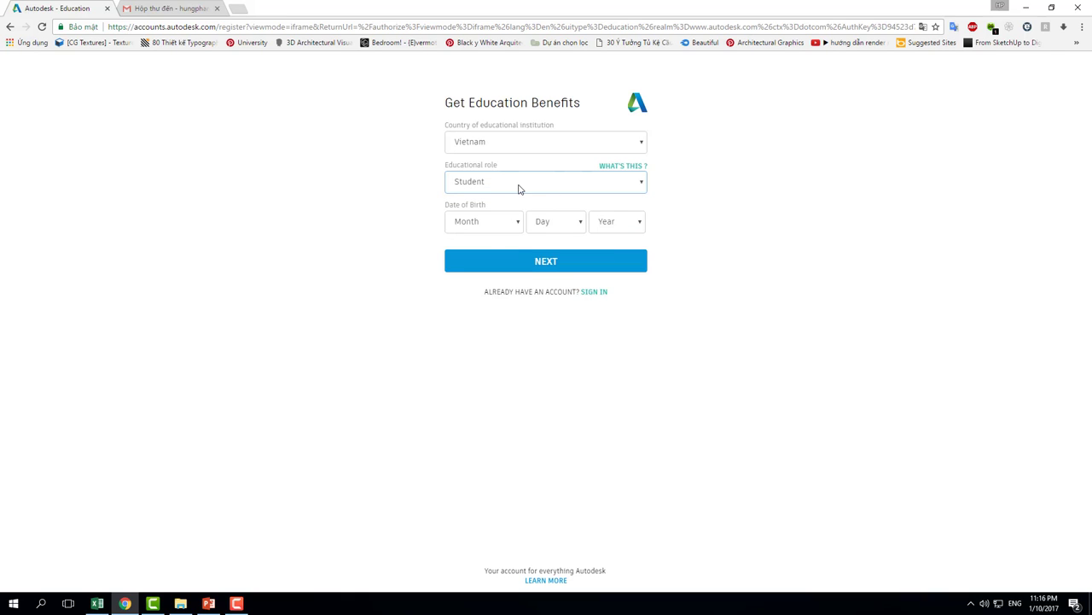
# Step: Set the birth date to May 4, 1991 and submit the education details
pyautogui.click(500, 225)
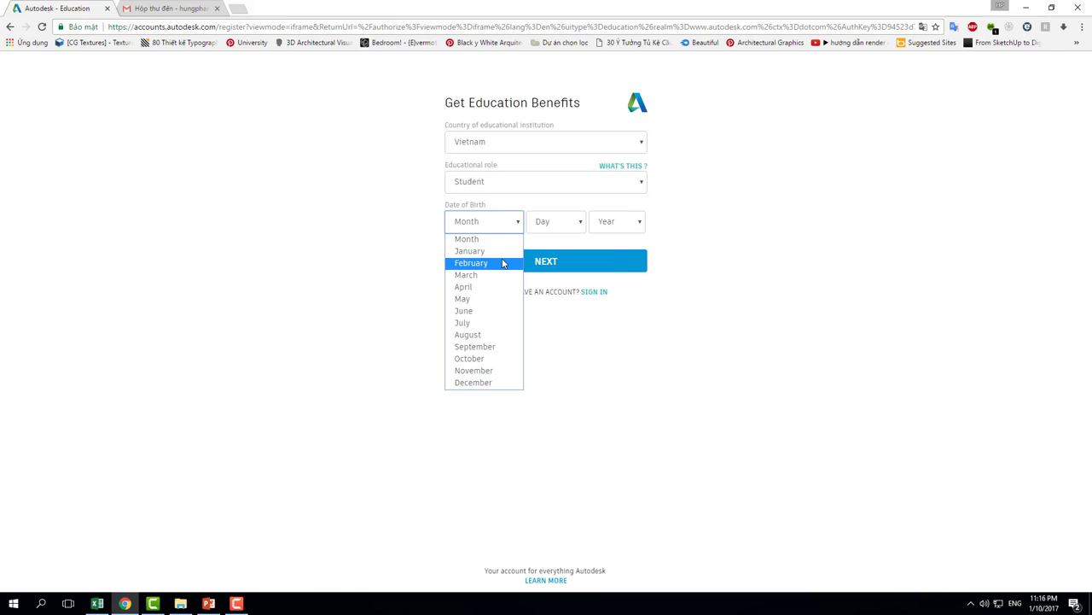
pyautogui.click(489, 303)
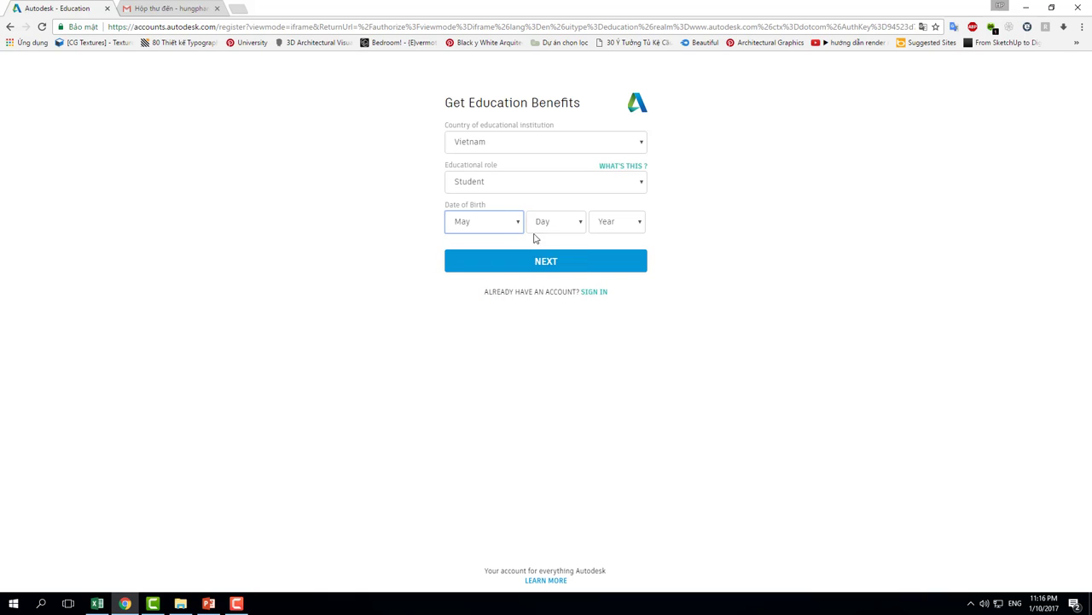
pyautogui.click(546, 222)
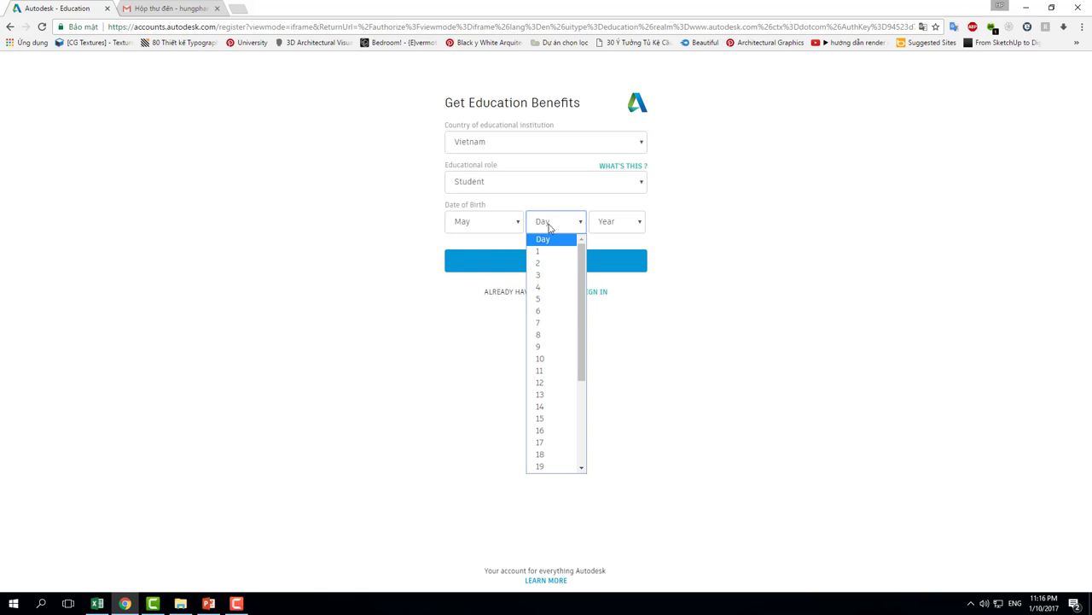
pyautogui.click(540, 287)
pyautogui.click(566, 259)
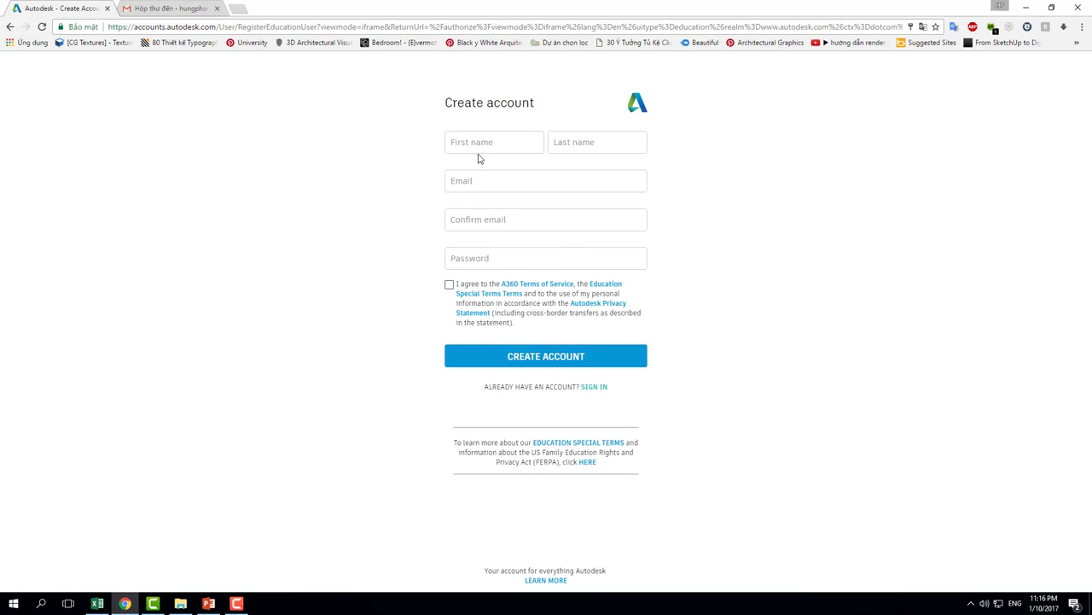
# Step: Fill in the first name and e-mail address, pasting the e-mail into the confirmation field
pyautogui.click(481, 143)
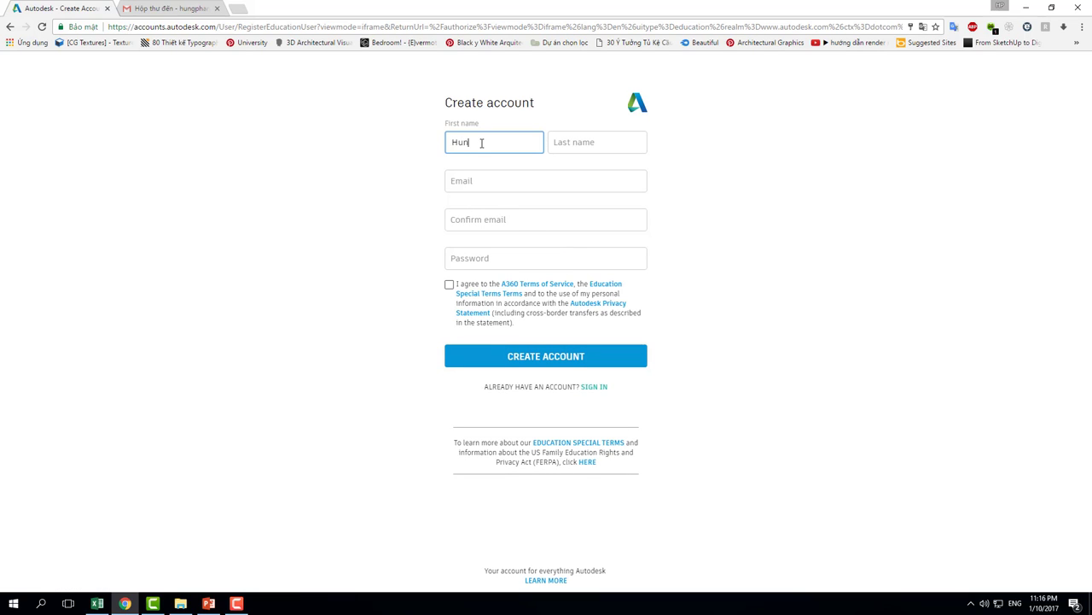
pyautogui.write('g')
pyautogui.press('Tab')
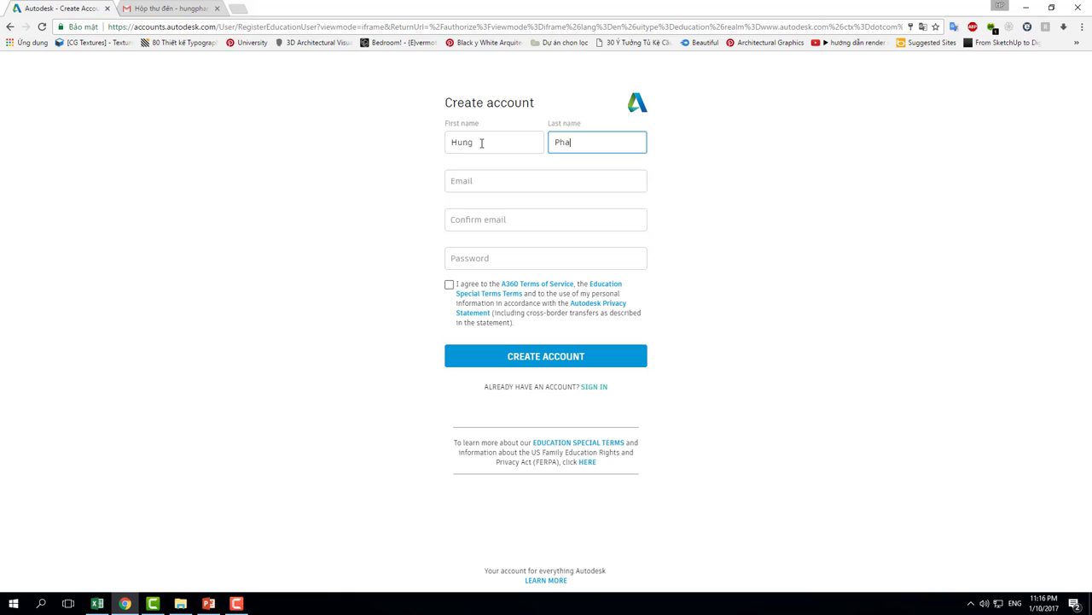
pyautogui.click(462, 179)
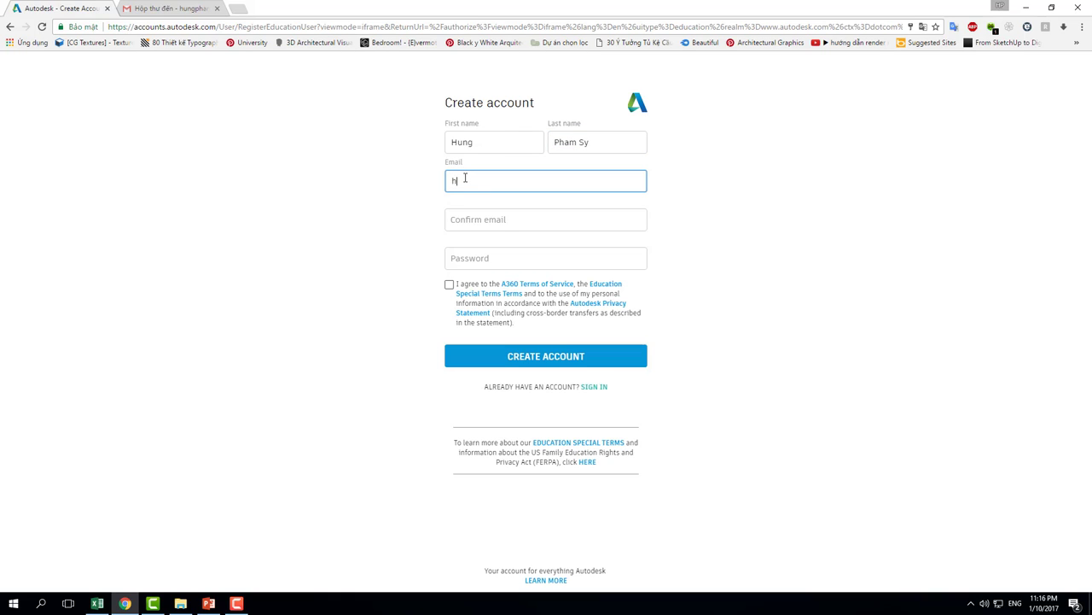
pyautogui.moveTo(605, 182); pyautogui.dragTo(419, 186)
pyautogui.hotkey('ctrl', 'c')
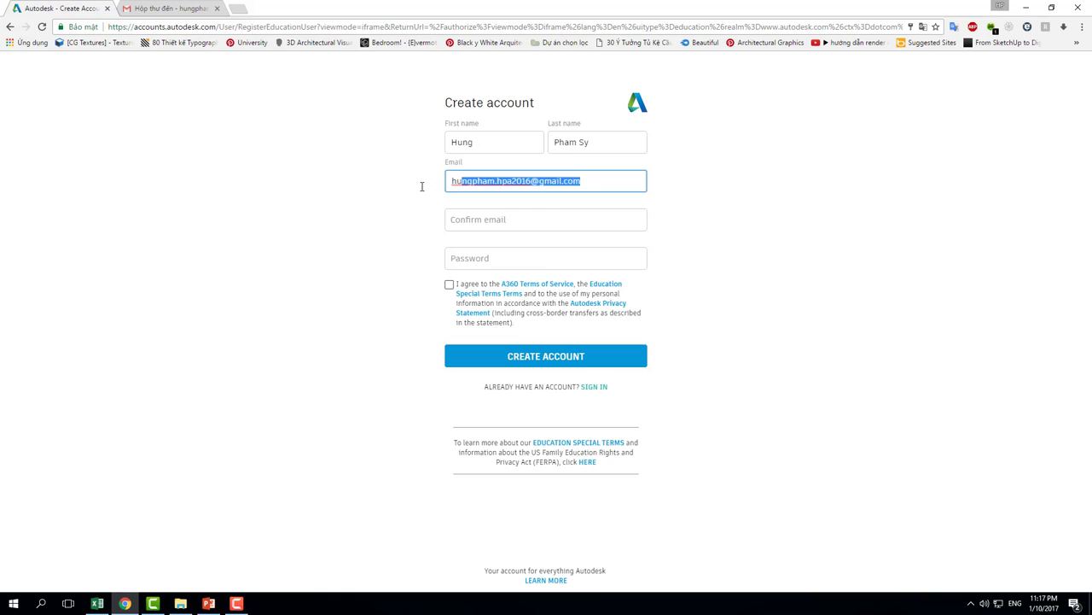
pyautogui.click(474, 220)
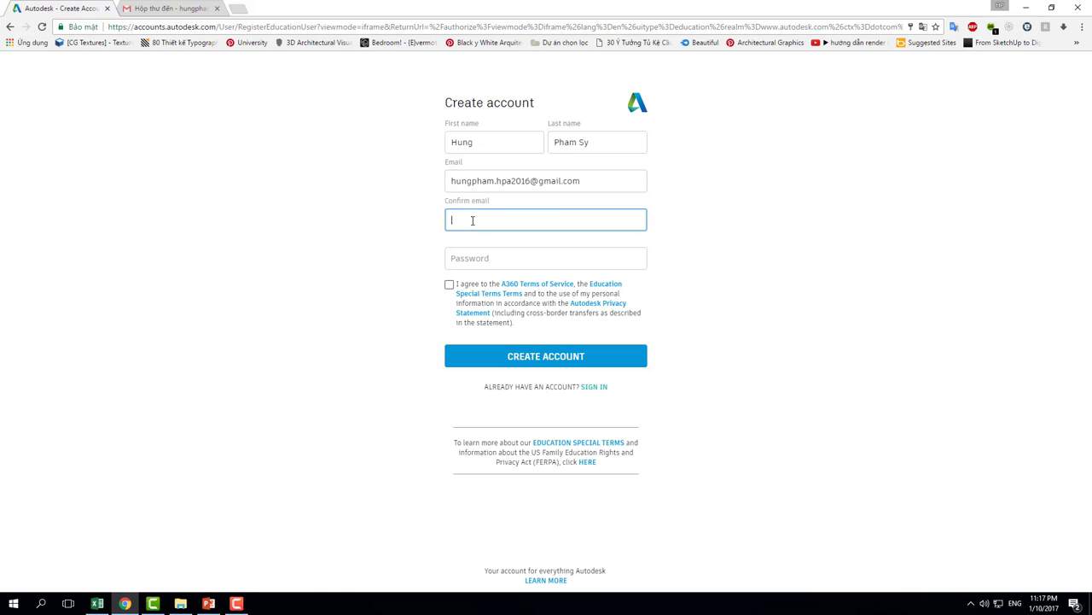
pyautogui.hotkey('ctrl', 'v')
# Step: Enter the account password, accept the terms, create the account, and decline saving the password
pyautogui.click(476, 256)
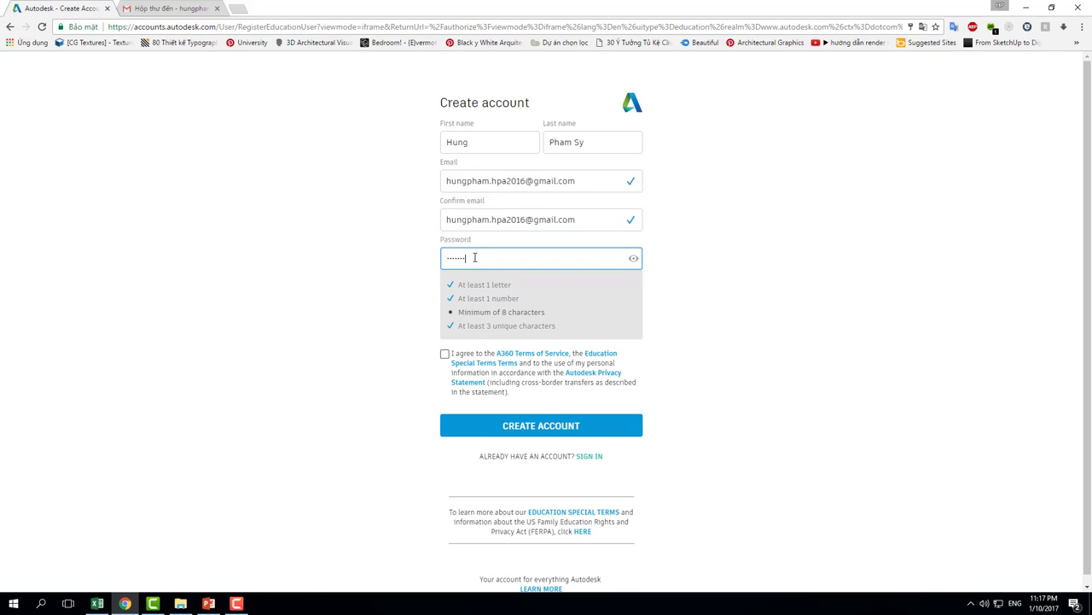
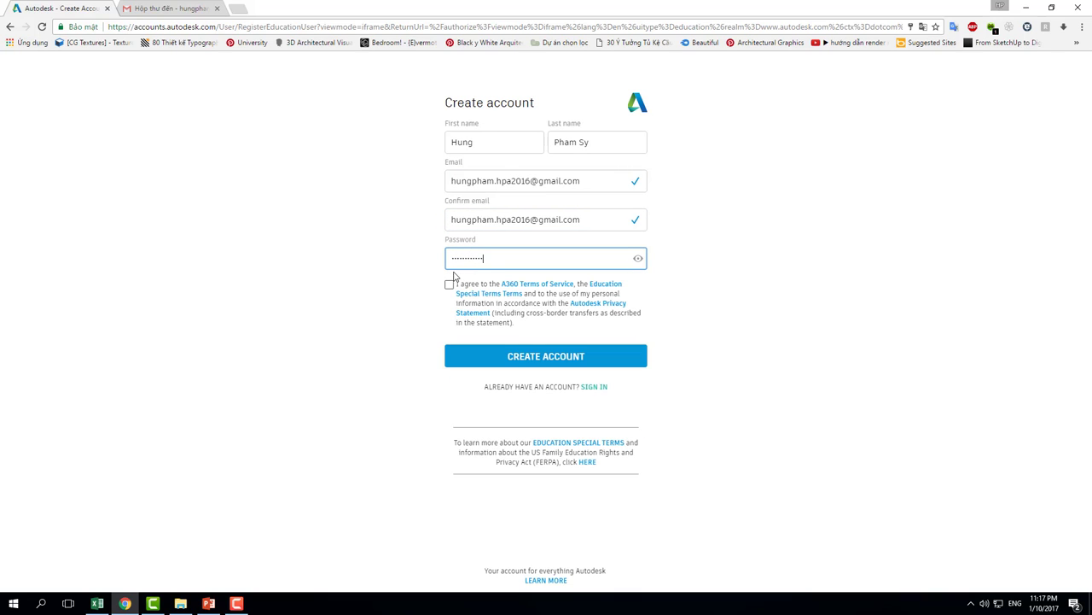
pyautogui.click(450, 283)
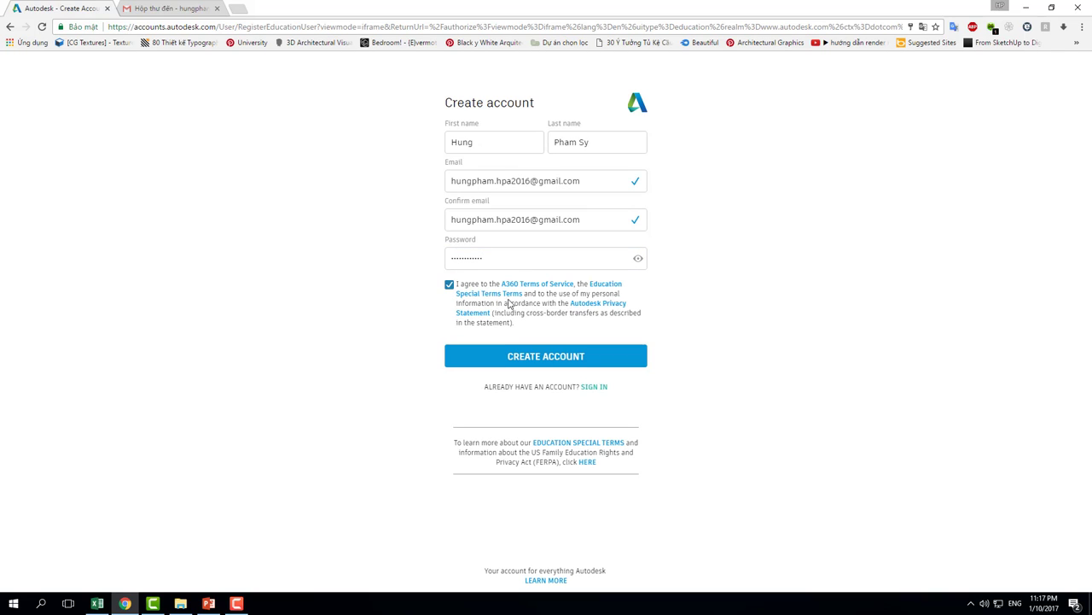
pyautogui.click(573, 363)
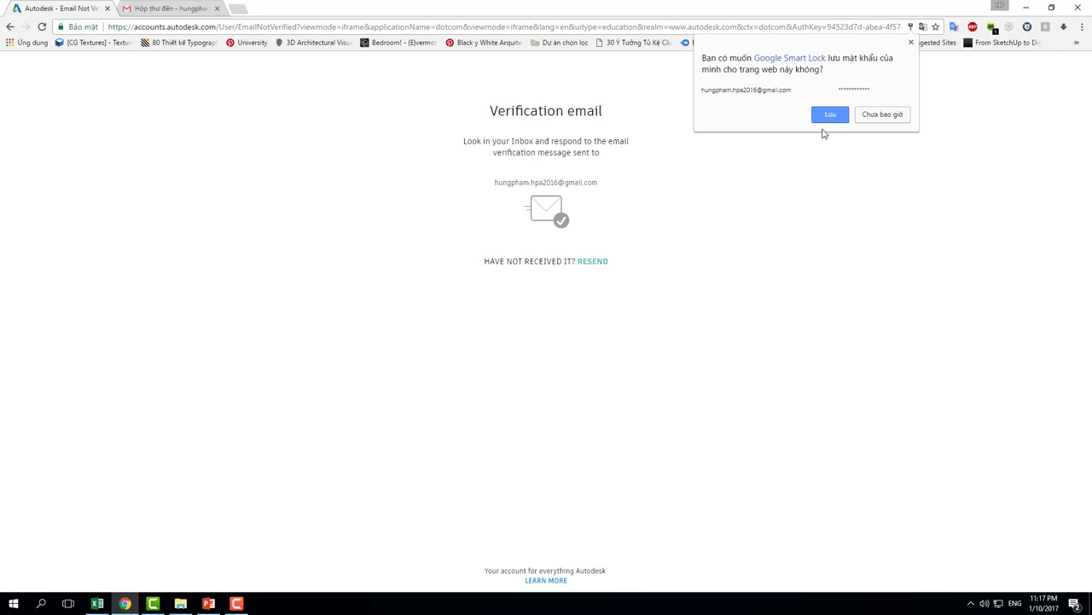
pyautogui.click(885, 116)
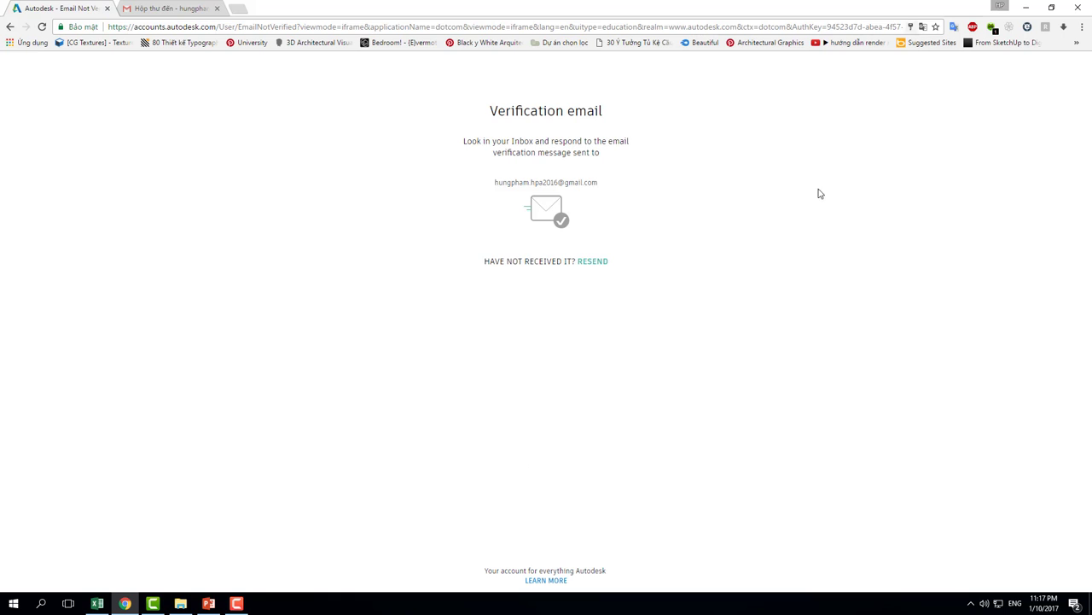
pyautogui.click(175, 7)
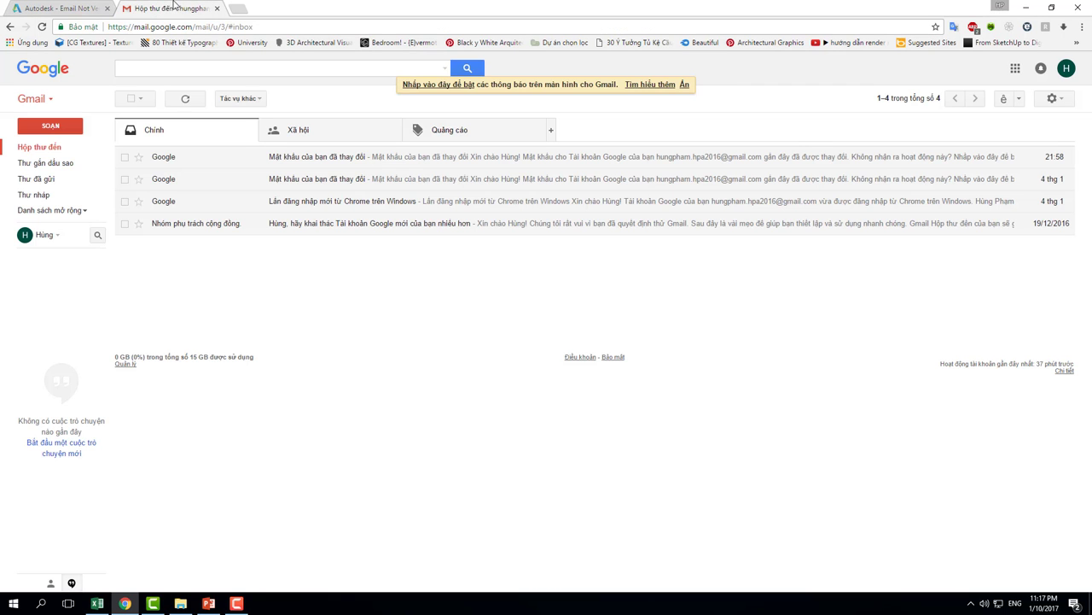
# Step: Refresh Gmail, open the Verify your Autodesk account email, and follow its VERIFY EMAIL link
pyautogui.click(41, 27)
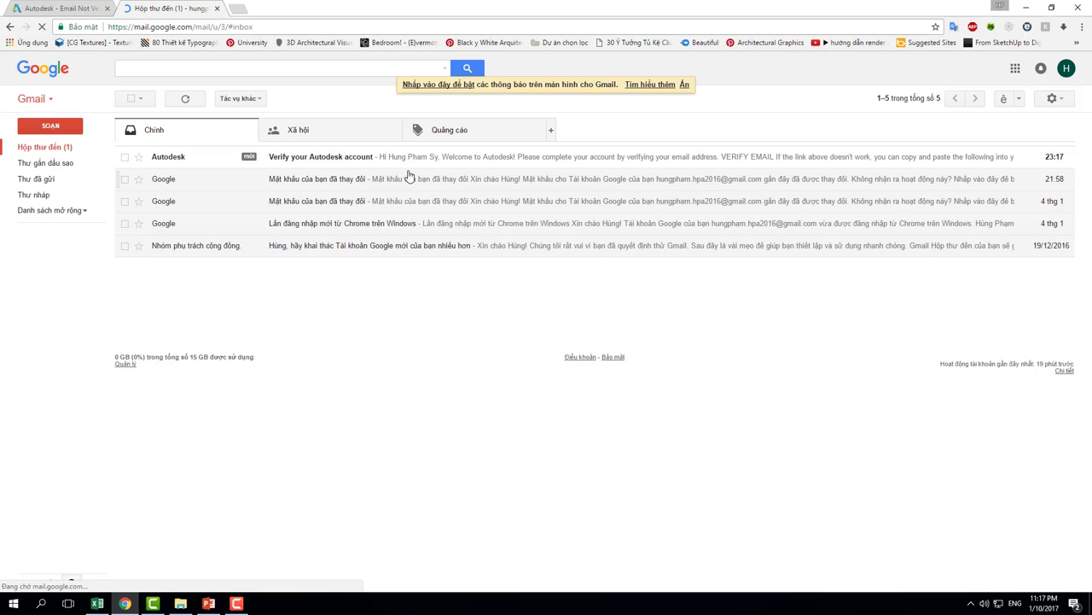
pyautogui.click(351, 164)
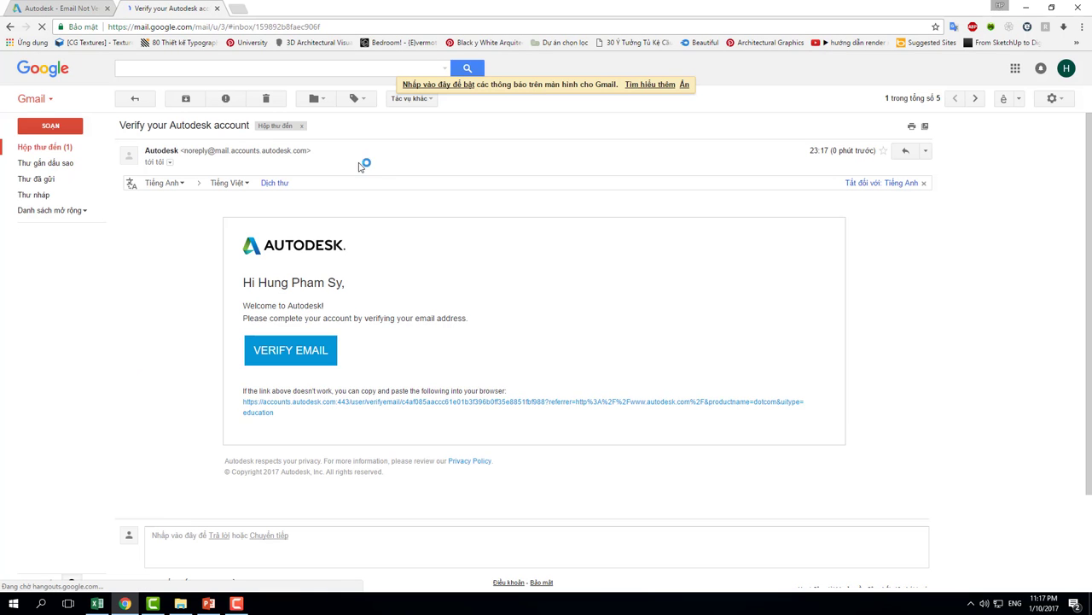
pyautogui.click(290, 352)
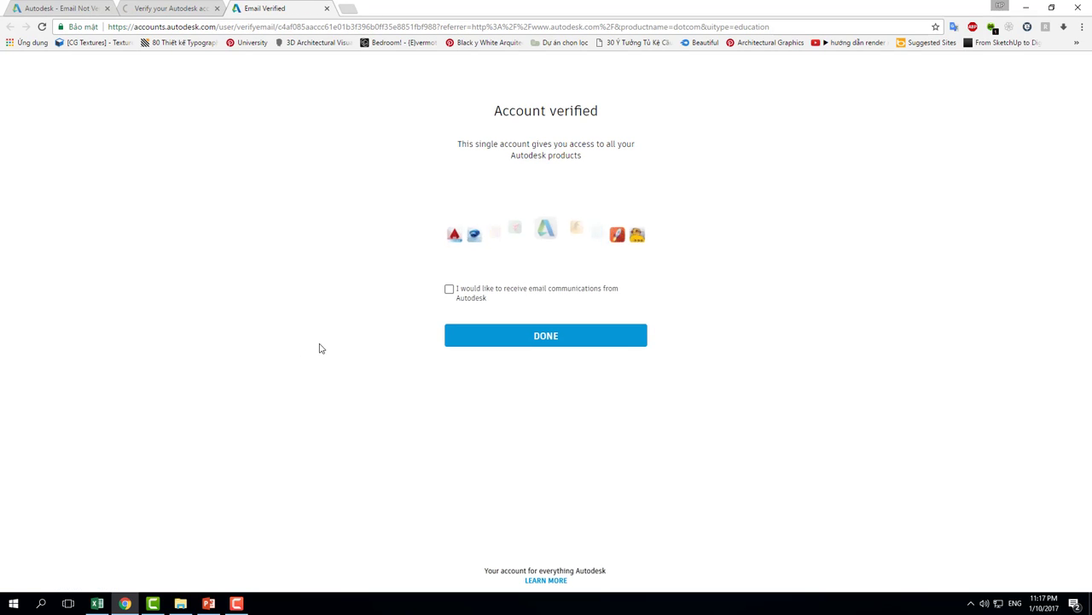
# Step: Tick 'receive email communications from Autodesk' and click DONE to finish verification
pyautogui.click(450, 293)
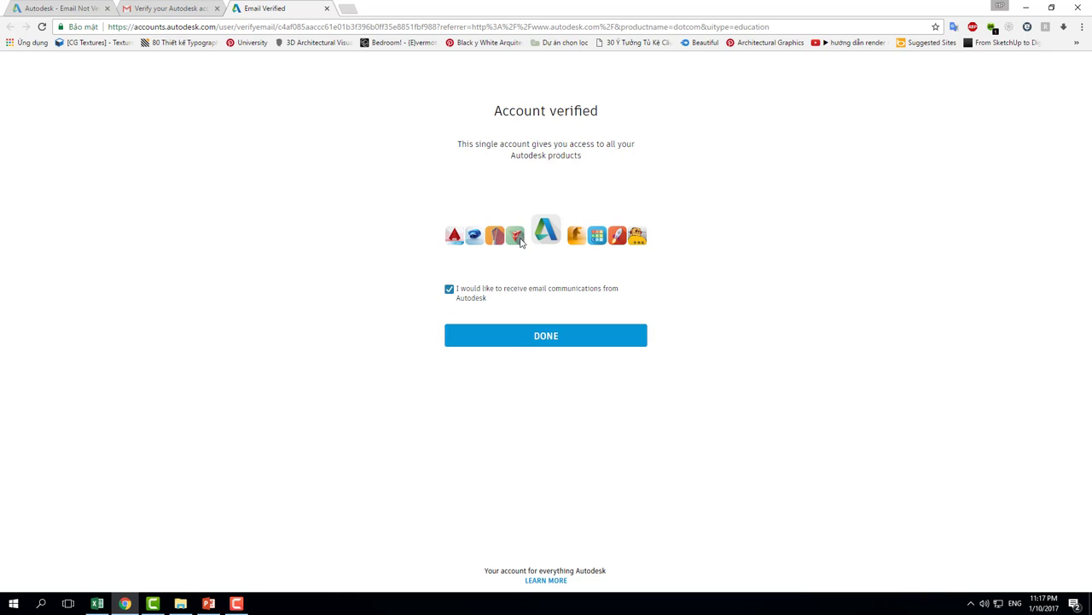
pyautogui.click(516, 338)
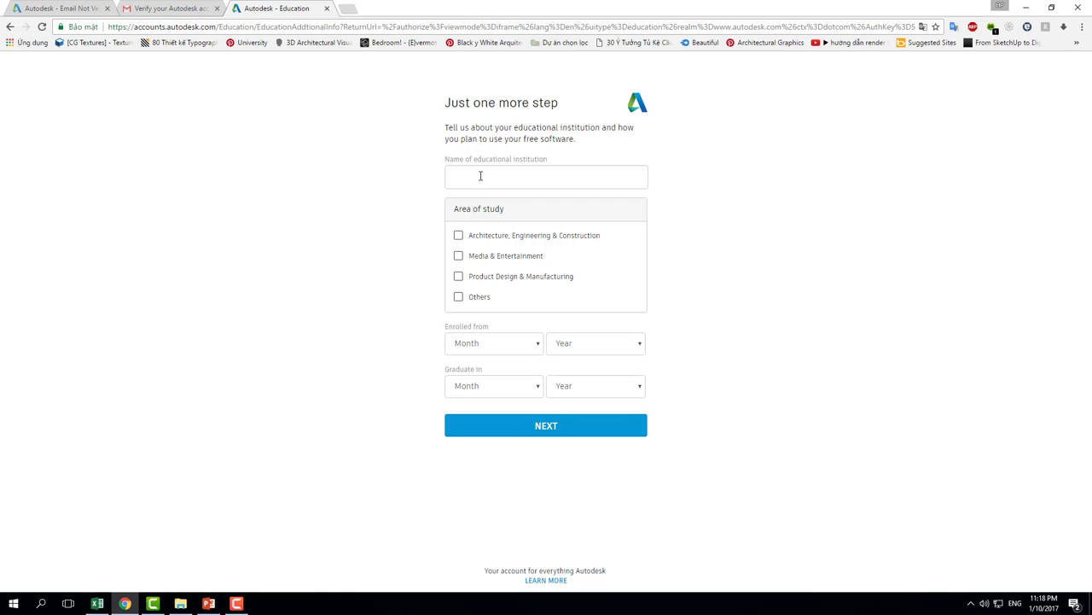
# Step: Replace Hanoi Architectural University with 'National University of Civil Engineering' in the institution field
pyautogui.write('Hanoi')
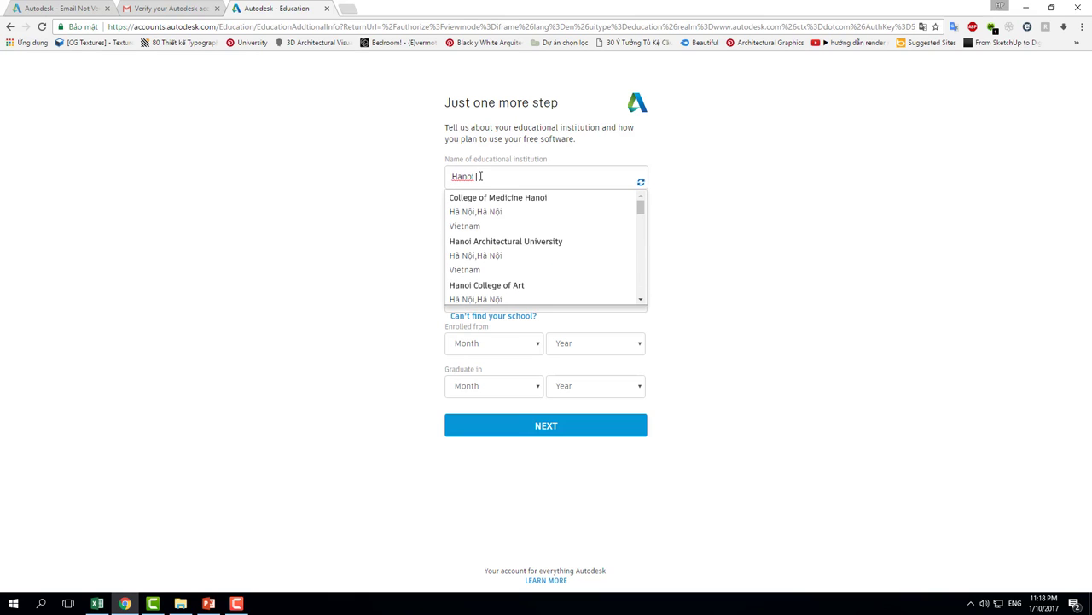
pyautogui.click(510, 257)
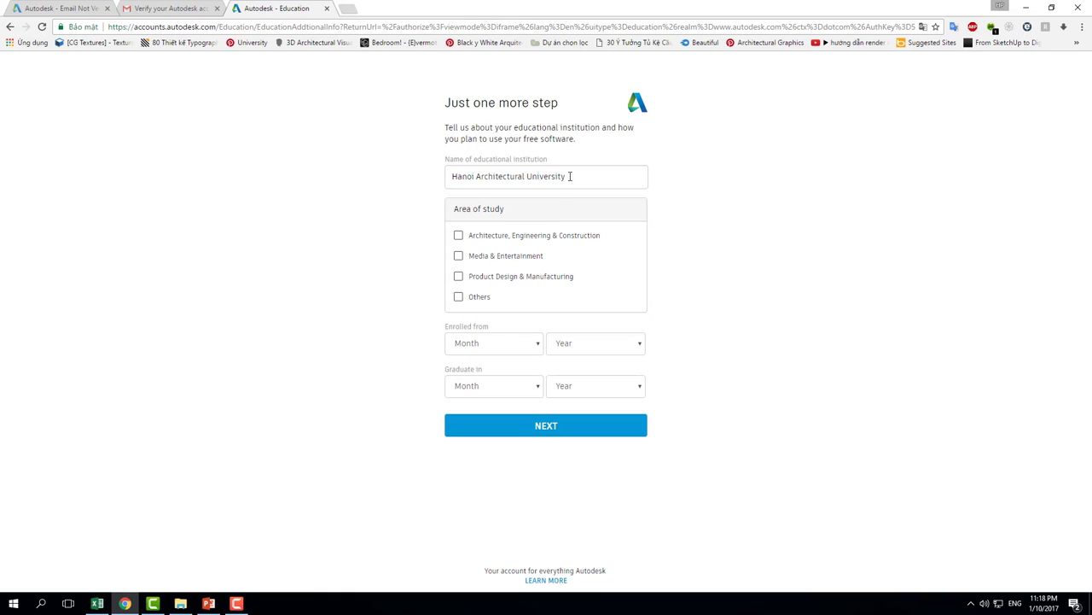
pyautogui.moveTo(570, 176); pyautogui.dragTo(338, 176)
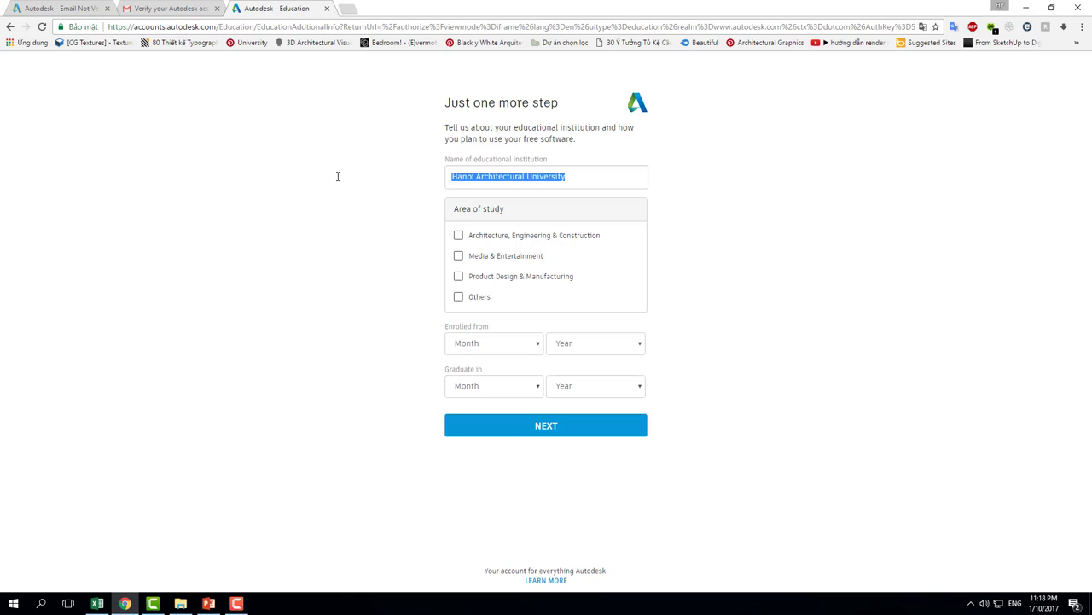
pyautogui.write('Natuio')
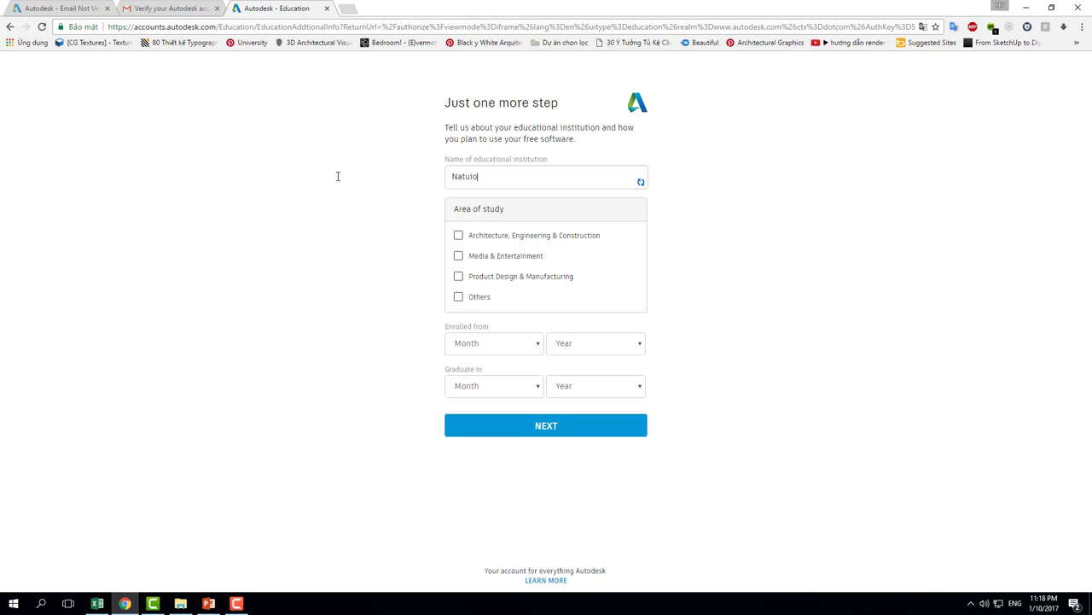
pyautogui.press('BackSpace')
pyautogui.write('ional University of Civil Engineerin')
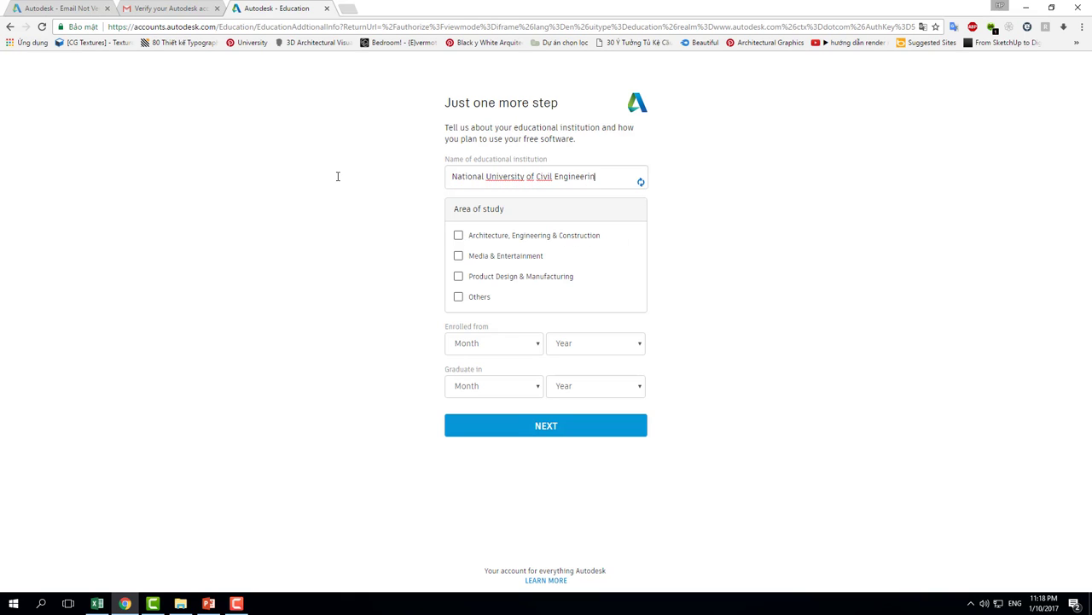
pyautogui.write('g')
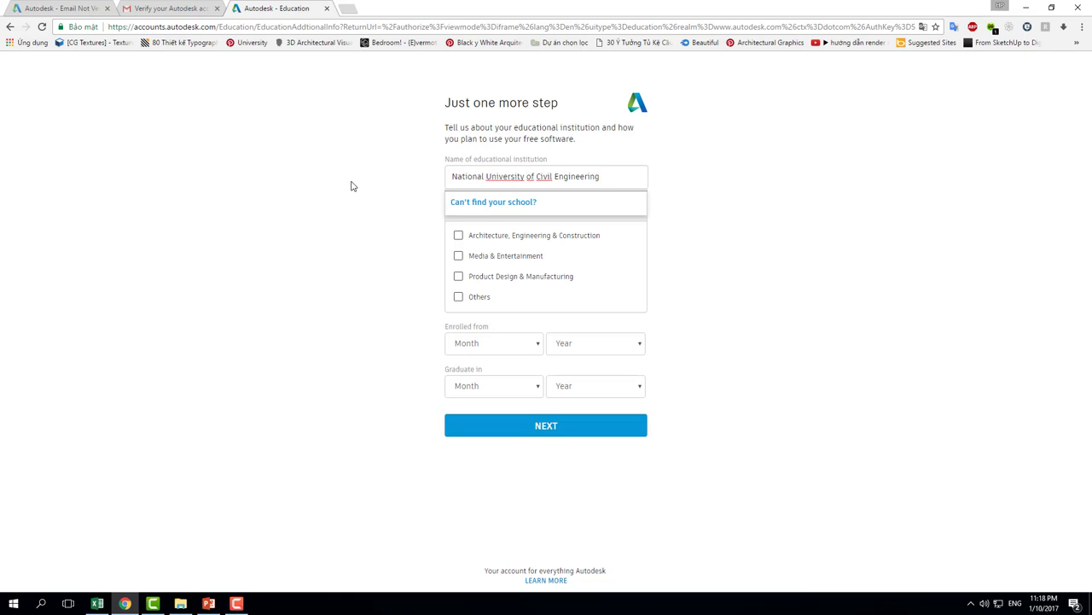
# Step: Add National University of Civil Engineering as a University in Ha Noi via 'Can't find your school?'
pyautogui.click(509, 205)
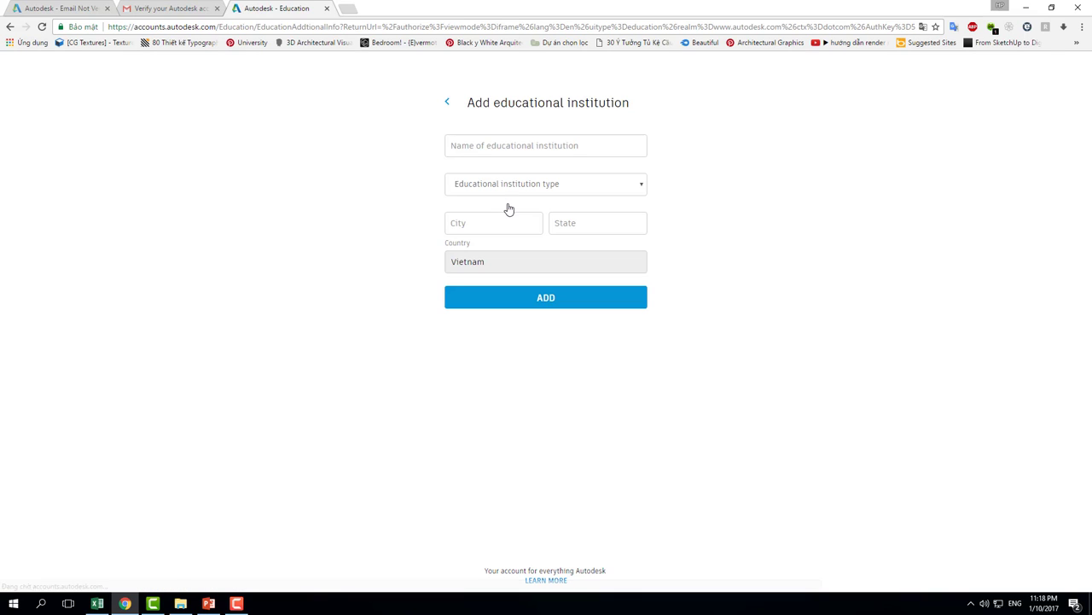
pyautogui.click(512, 143)
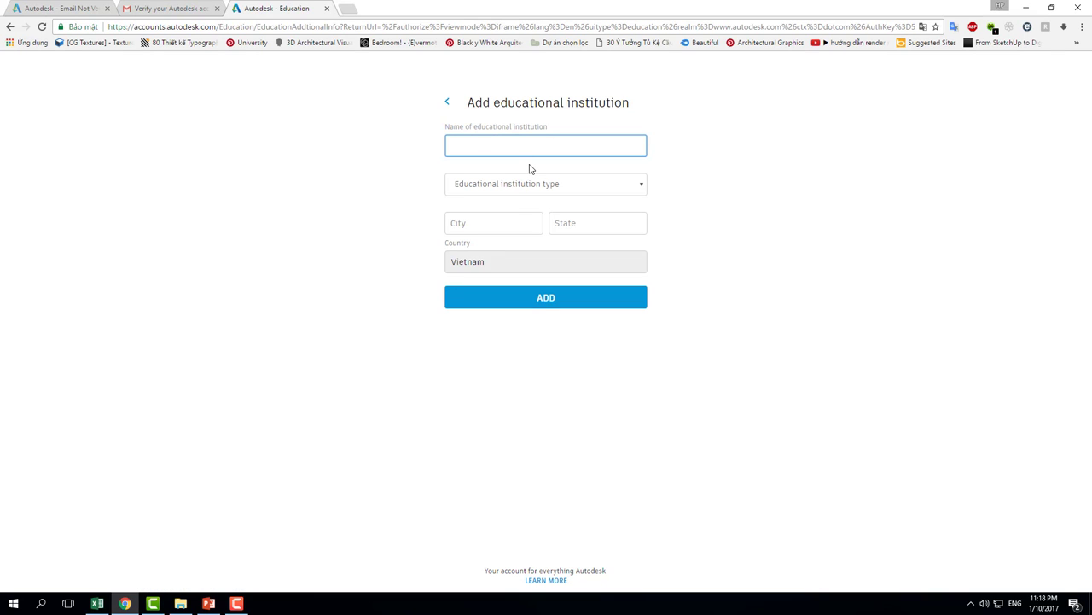
pyautogui.write('National University of Civil Engineering')
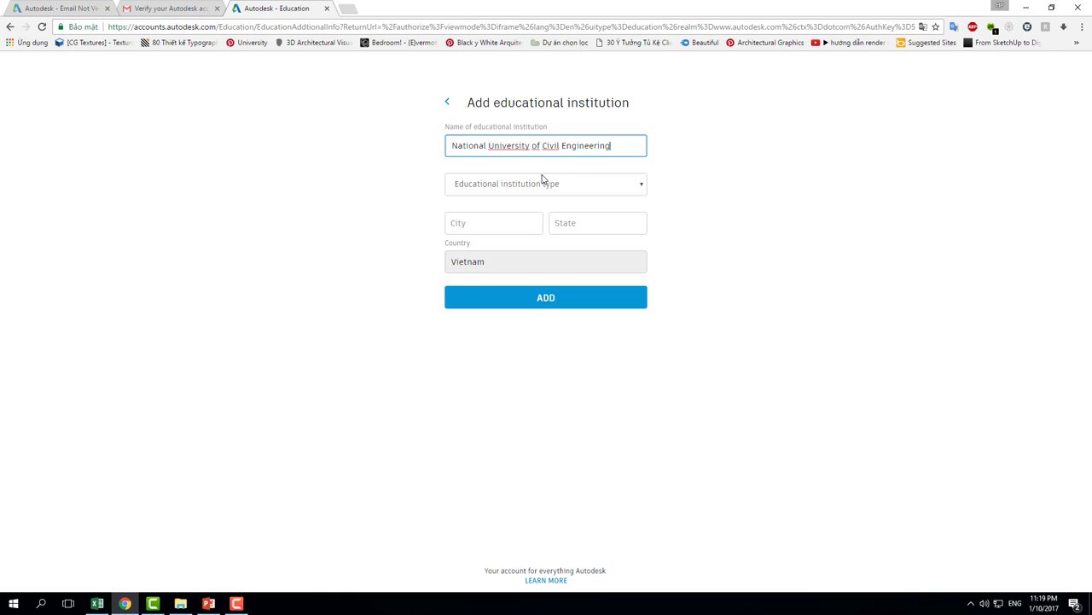
pyautogui.click(548, 183)
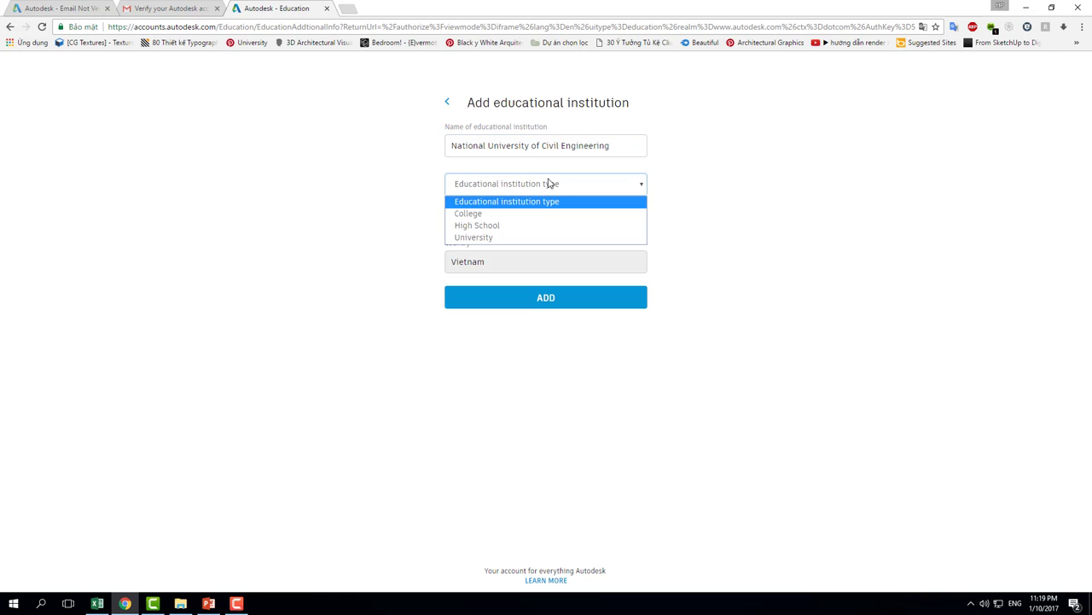
pyautogui.click(510, 238)
pyautogui.click(494, 225)
pyautogui.write('Ha Noi')
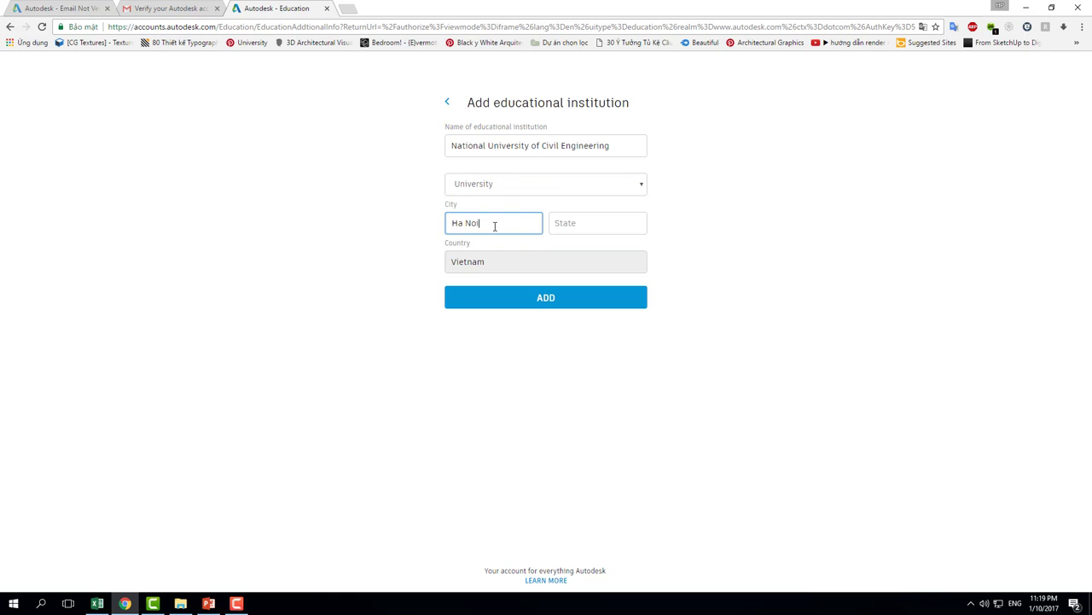
pyautogui.click(536, 298)
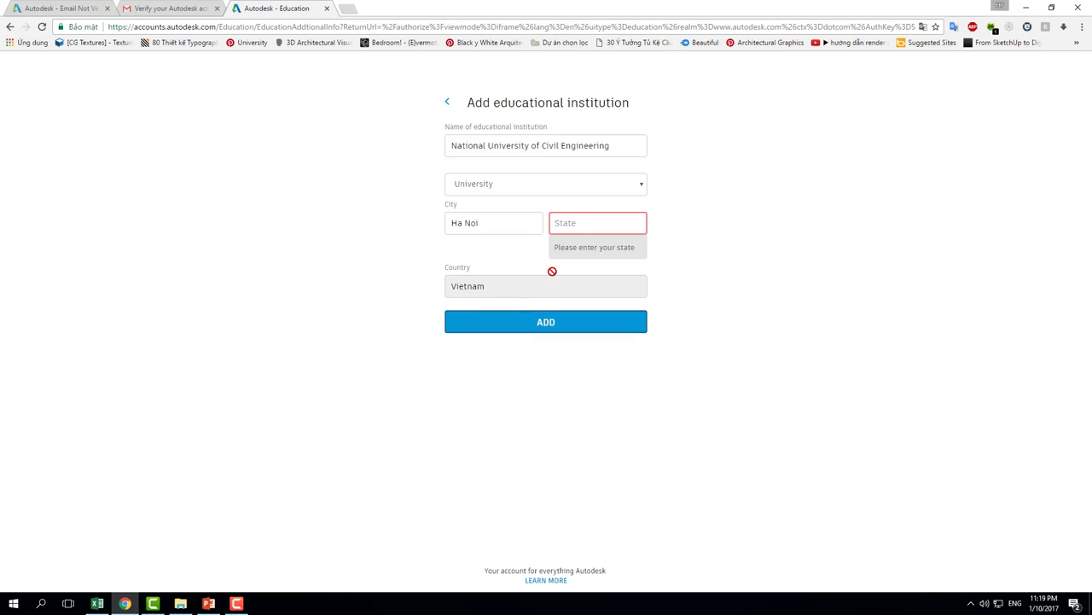
pyautogui.click(592, 222)
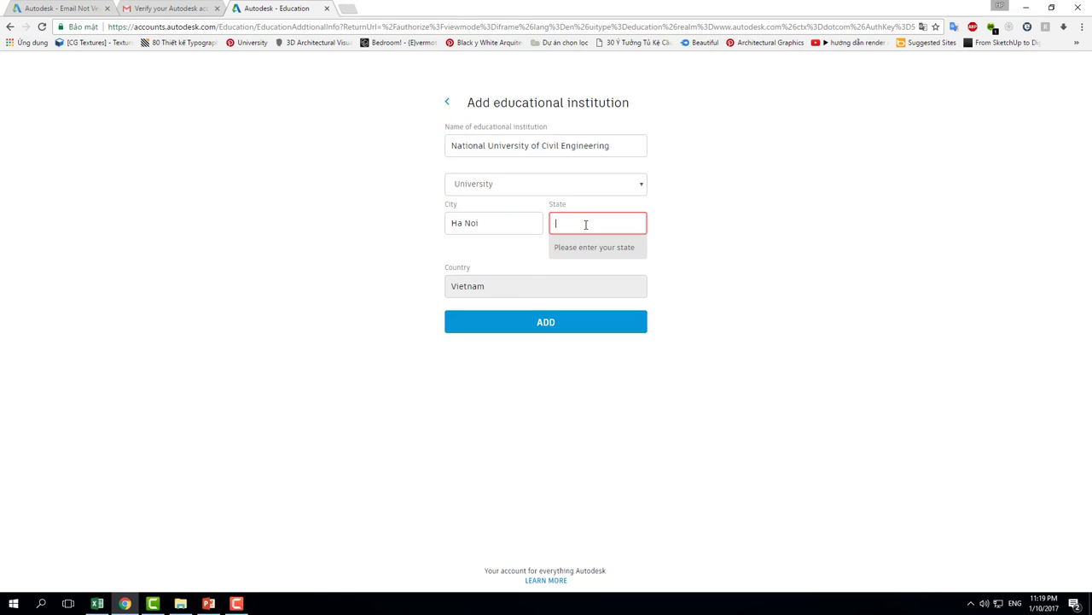
pyautogui.write('Ha Noi')
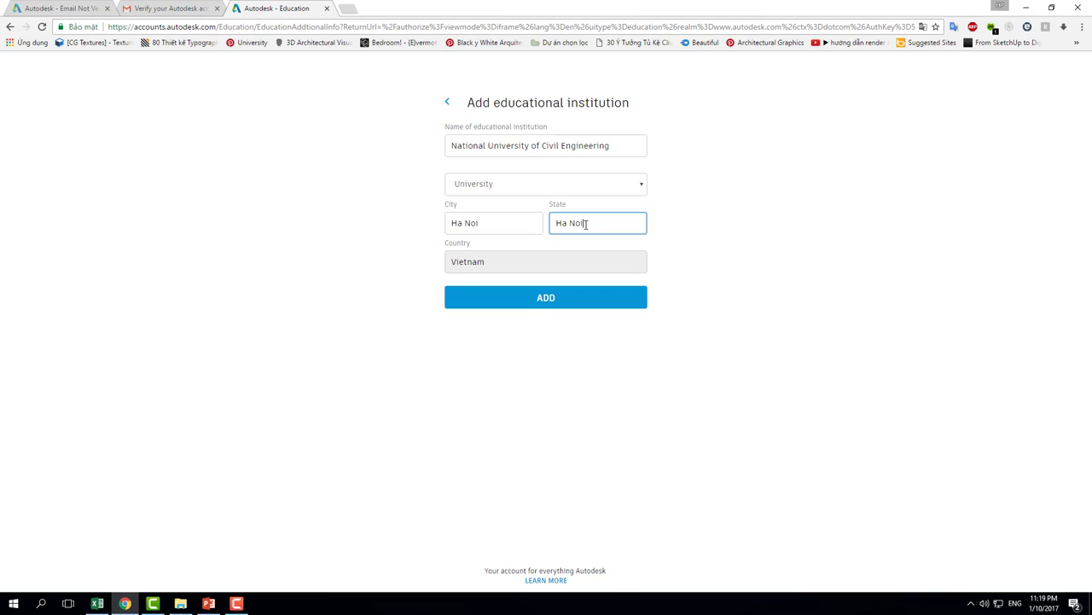
pyautogui.click(560, 297)
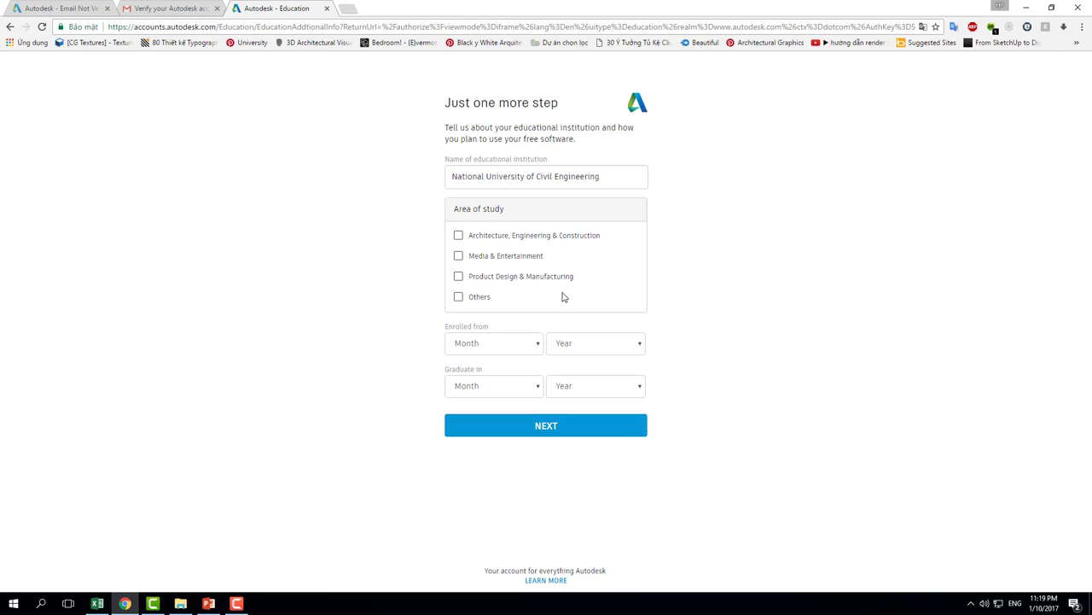
# Step: Choose Architecture, Engineering & Construction as area of study, enrolled September 2015
pyautogui.moveTo(611, 181); pyautogui.dragTo(379, 163)
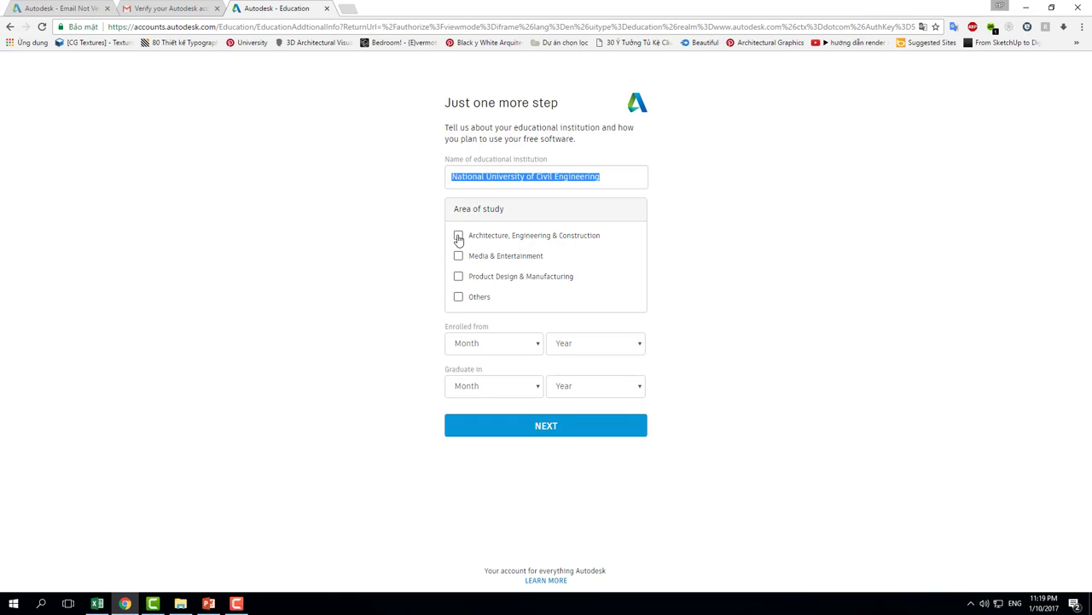
pyautogui.click(458, 235)
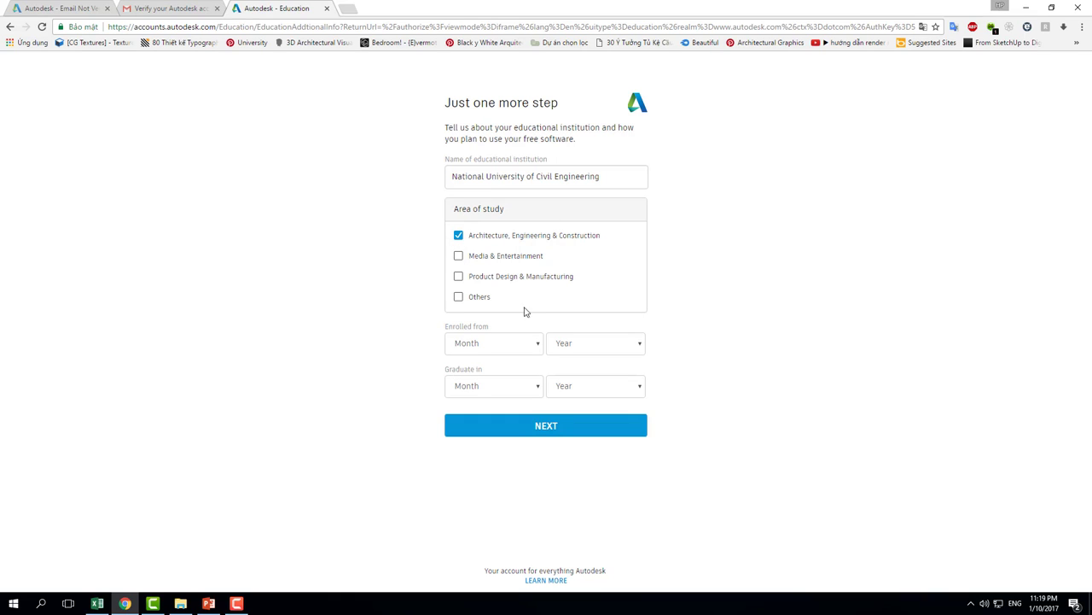
pyautogui.click(498, 343)
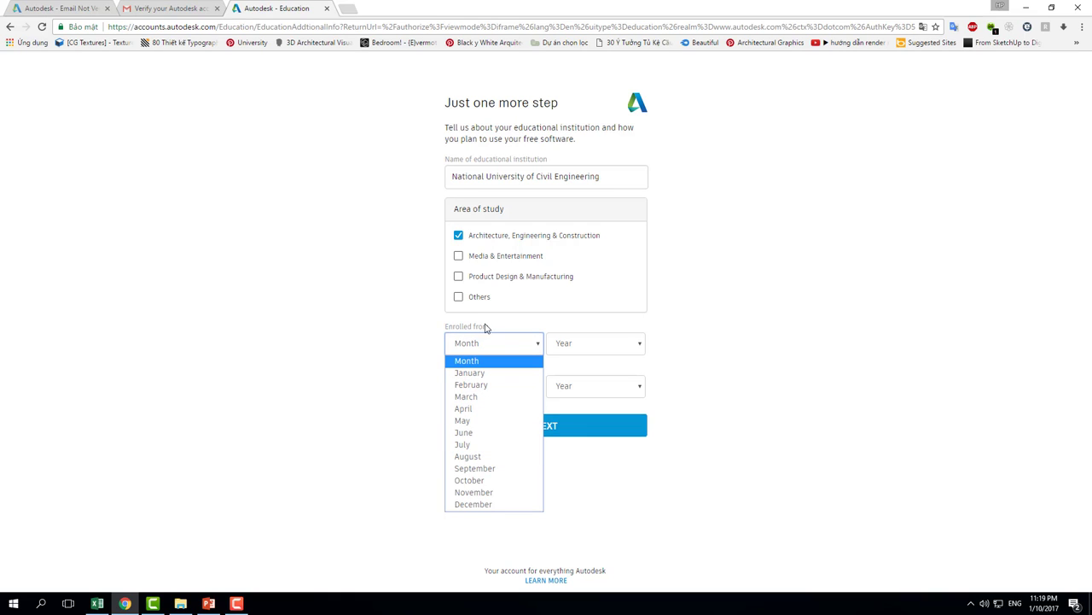
pyautogui.click(475, 436)
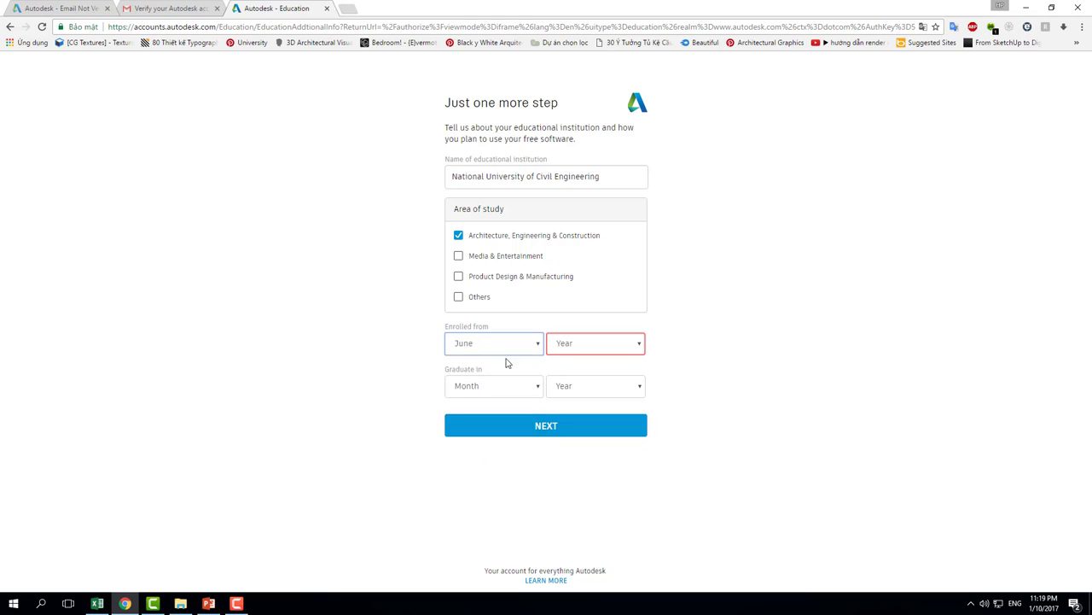
pyautogui.click(478, 350)
pyautogui.click(467, 459)
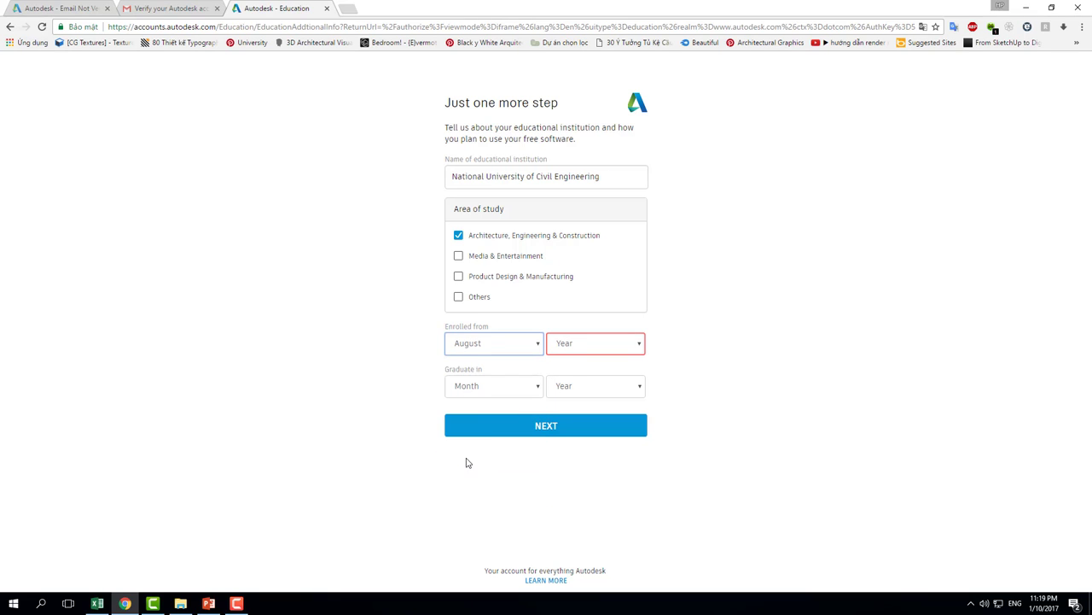
pyautogui.click(495, 352)
pyautogui.click(478, 469)
pyautogui.click(568, 343)
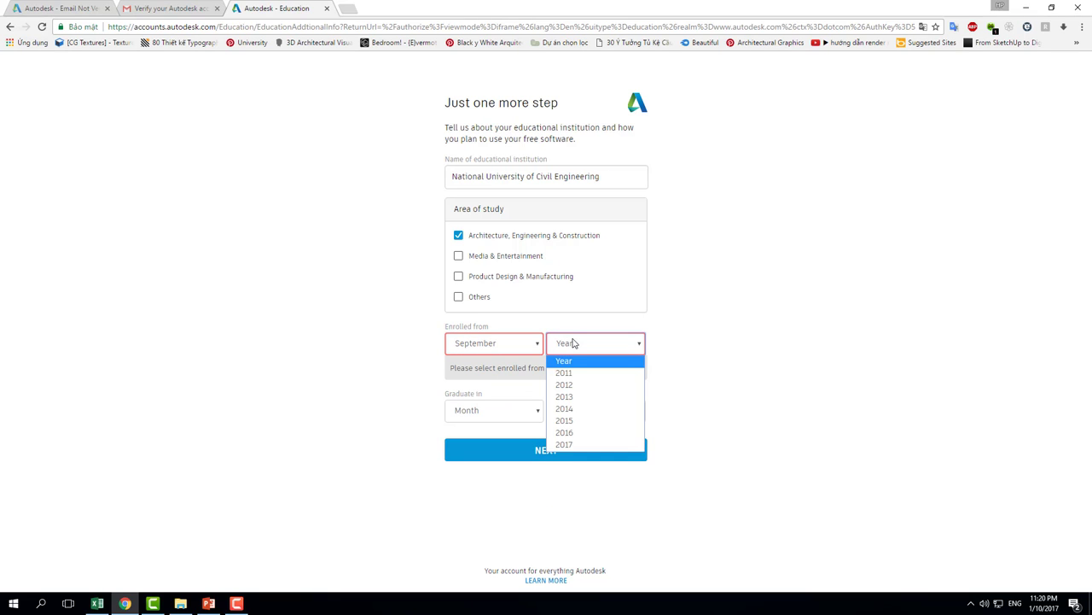
pyautogui.click(578, 421)
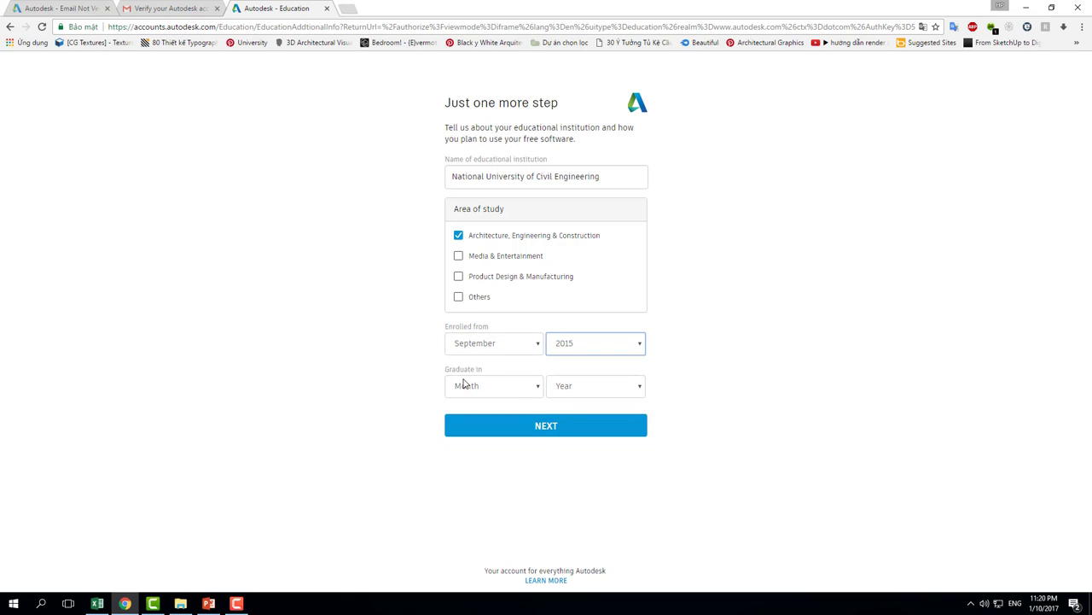
# Step: Set the graduation date to September 2020 and submit the education details
pyautogui.click(473, 391)
pyautogui.click(492, 512)
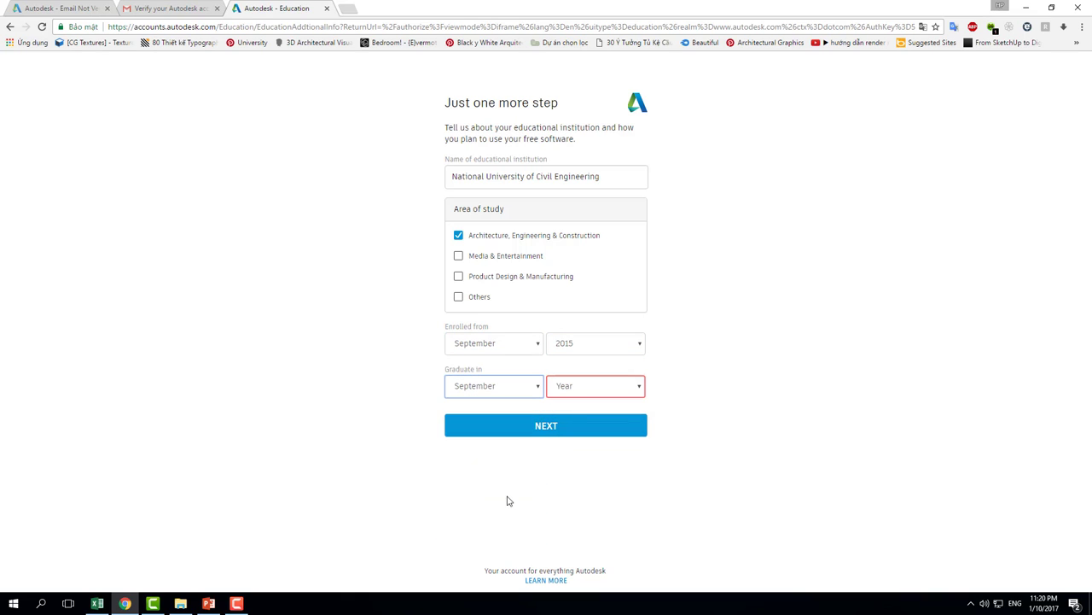
pyautogui.click(584, 389)
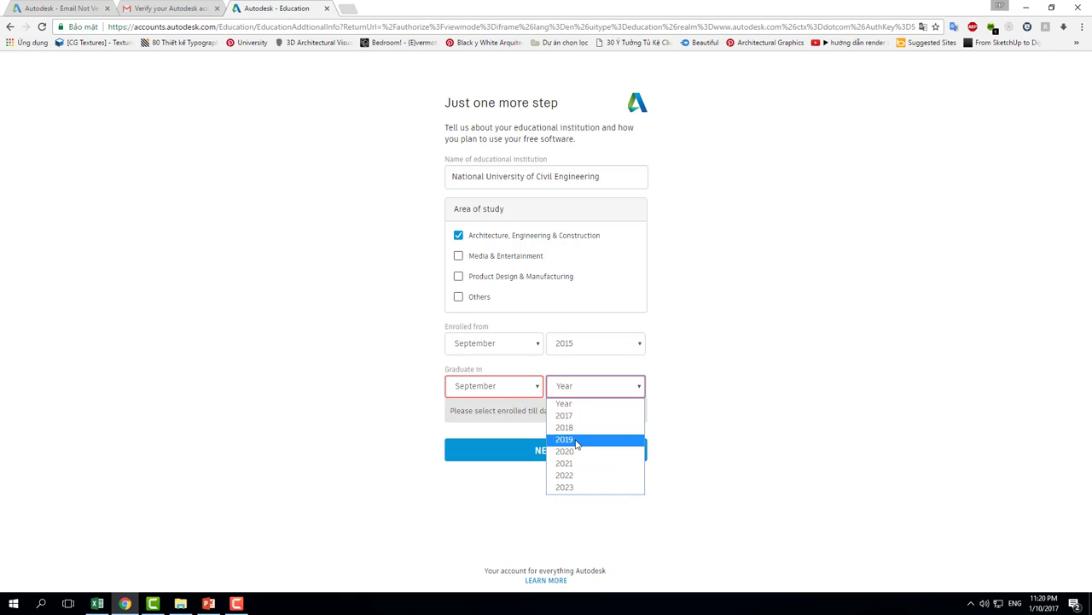
pyautogui.click(581, 439)
pyautogui.click(587, 391)
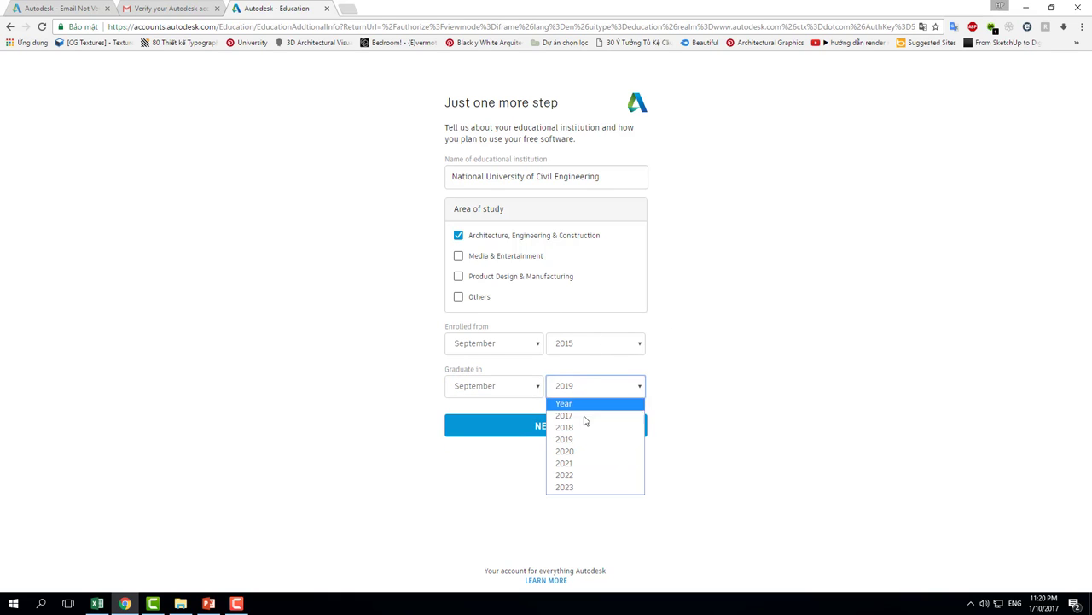
pyautogui.click(577, 439)
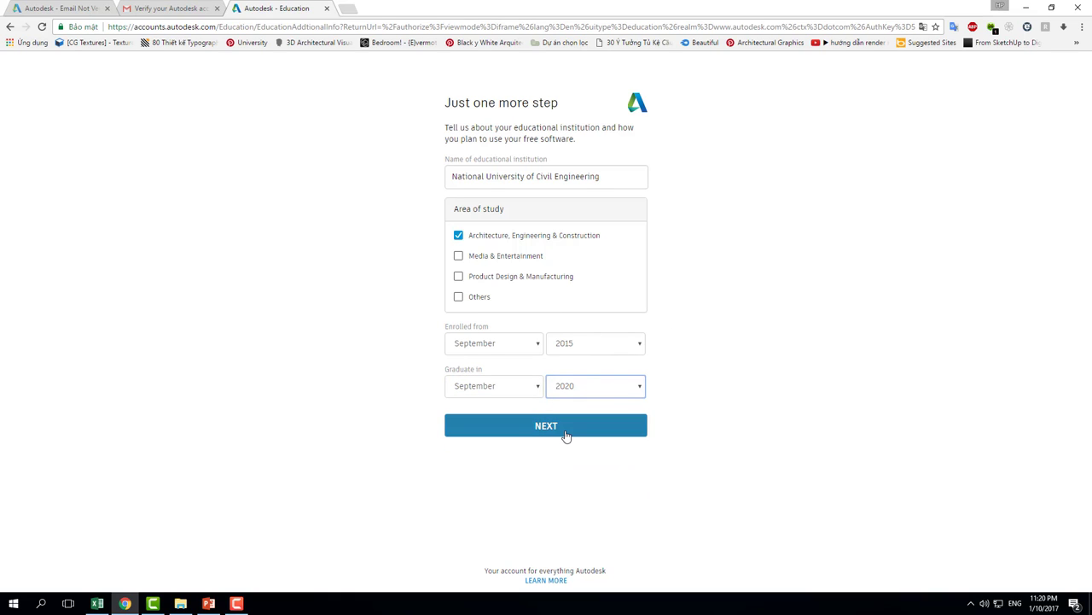
pyautogui.click(566, 435)
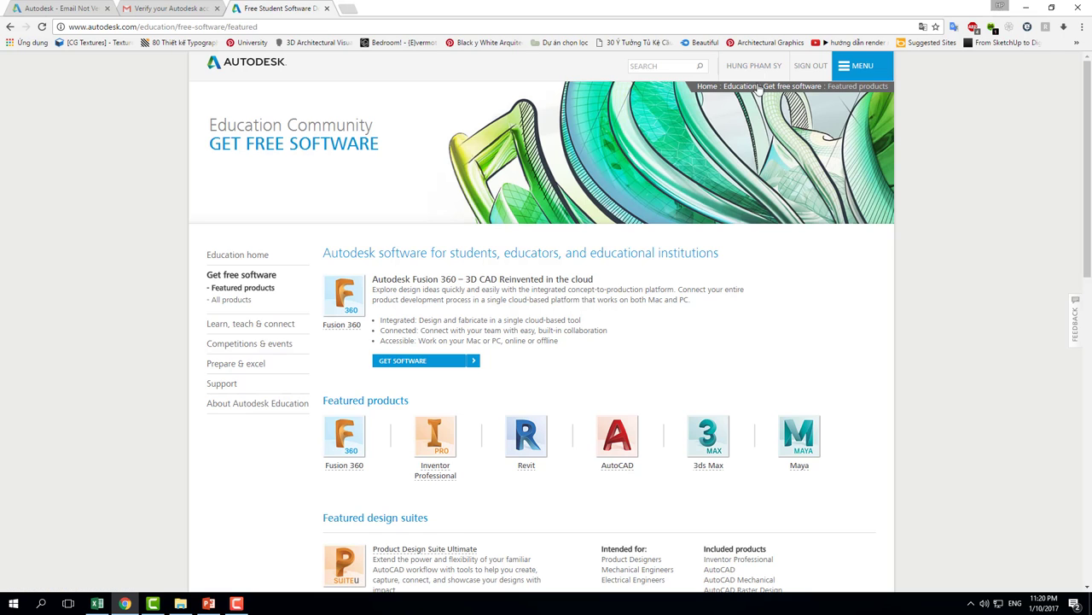
# Step: Scroll the Get Free Software page, then go to Autodesk Account from the account name menu
pyautogui.scroll(-2, 616, 273)
pyautogui.scroll(-3, 620, 272)
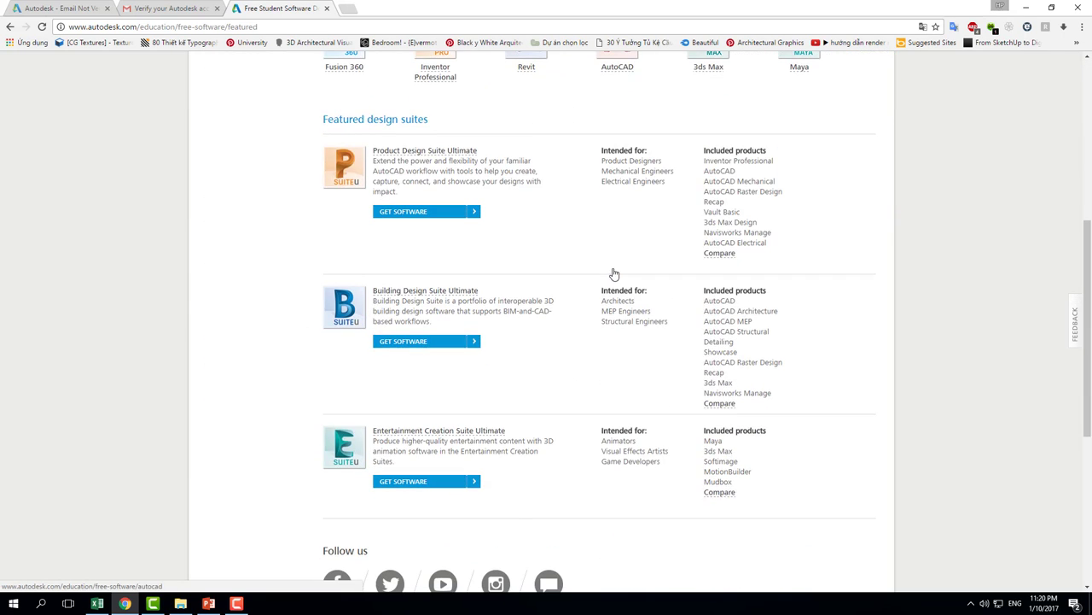
pyautogui.scroll(5, 621, 272)
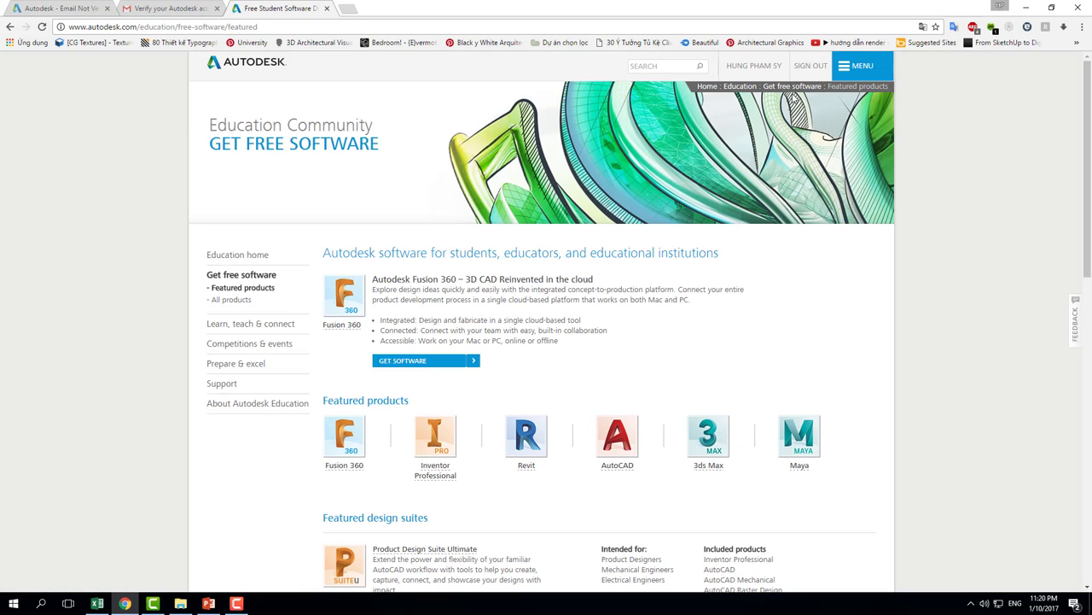
pyautogui.click(753, 70)
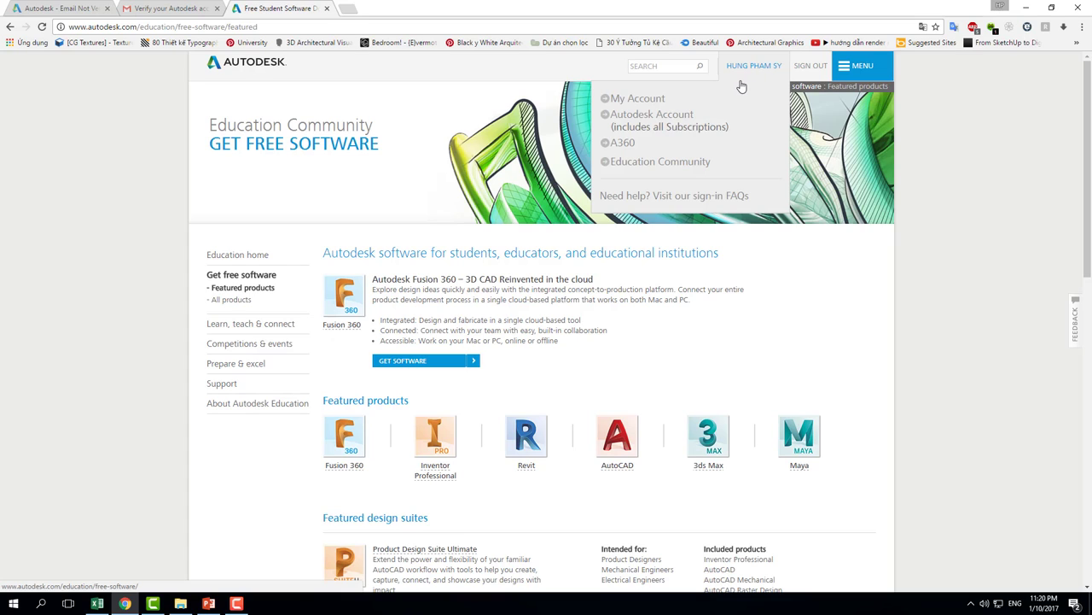
pyautogui.click(657, 122)
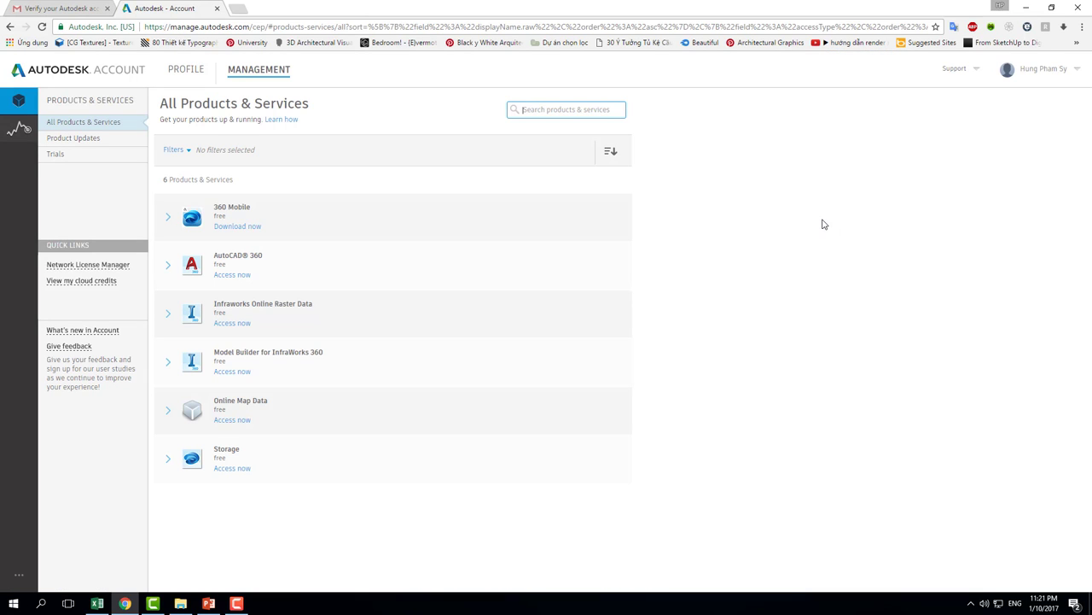
# Step: Look over the Autodesk Account page and view Product Updates
pyautogui.click(818, 268)
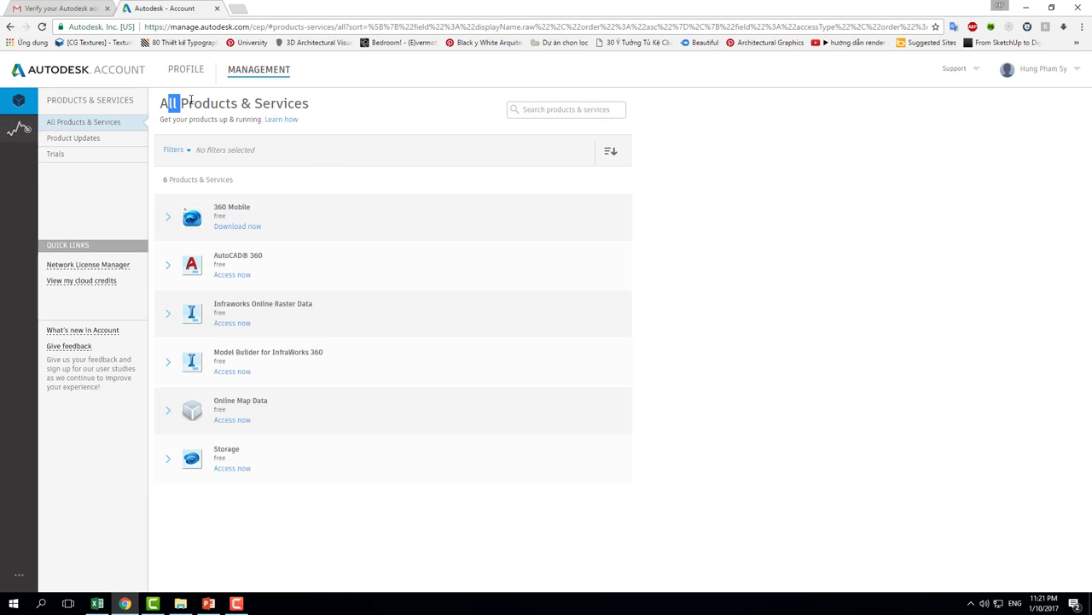
pyautogui.moveTo(175, 111); pyautogui.dragTo(327, 110)
pyautogui.click(345, 125)
pyautogui.click(95, 145)
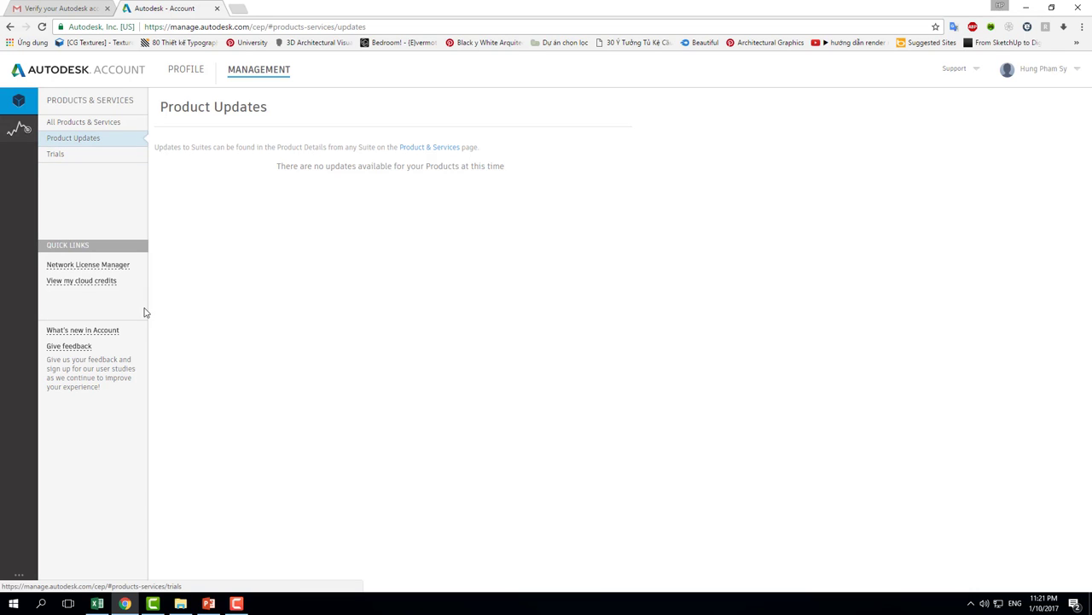
# Step: Check cloud storage usage (5 GB of 5 GB available) and open A360 Storage in a new tab
pyautogui.click(86, 283)
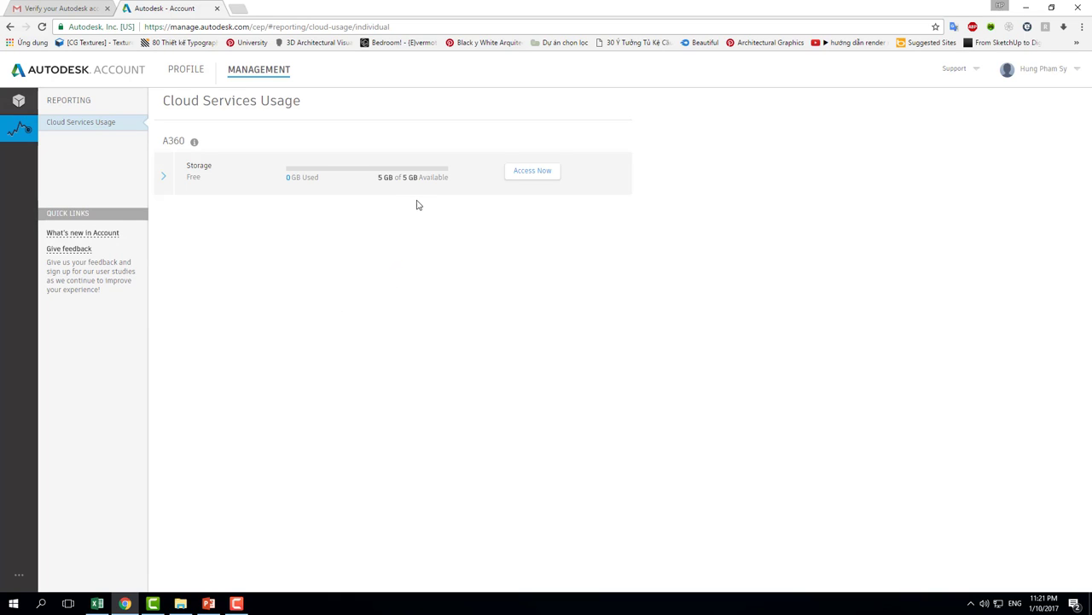
pyautogui.moveTo(314, 179); pyautogui.dragTo(285, 177)
pyautogui.click(532, 175)
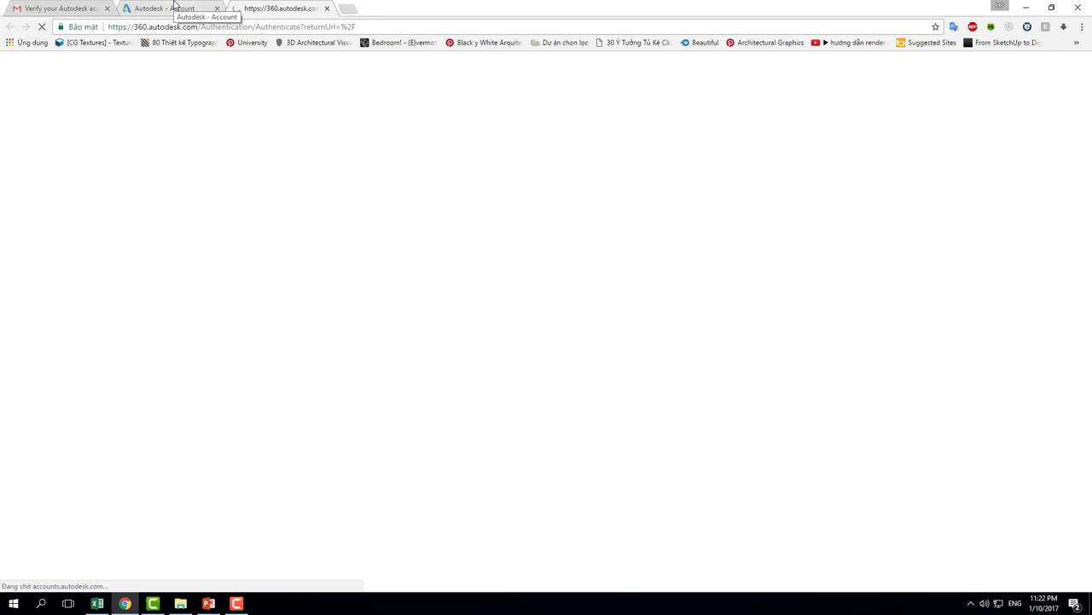
pyautogui.click(174, 6)
pyautogui.moveTo(974, 73)
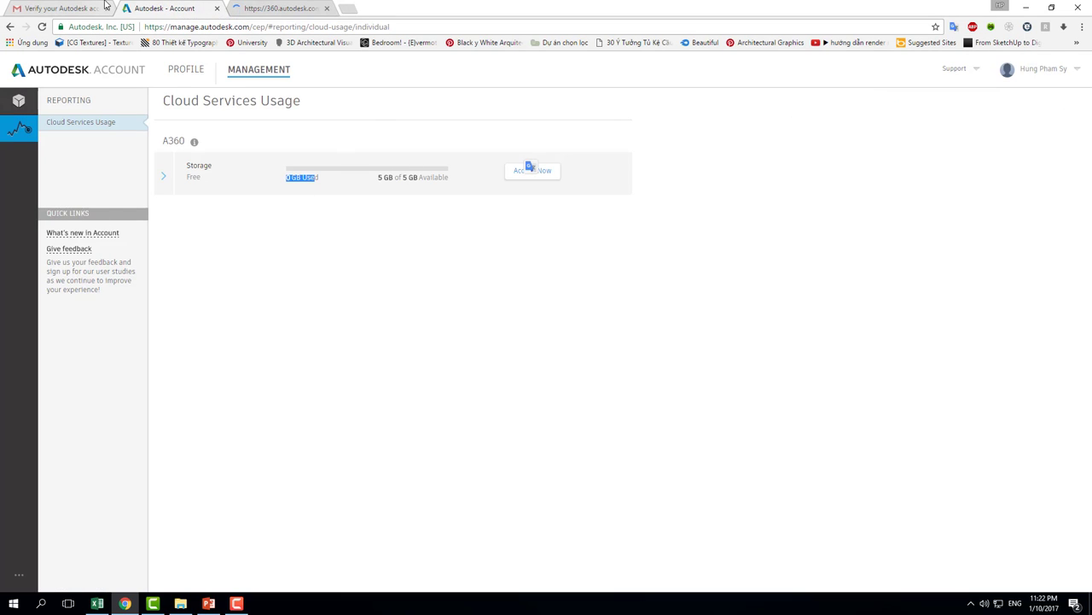
pyautogui.click(182, 28)
pyautogui.write('a')
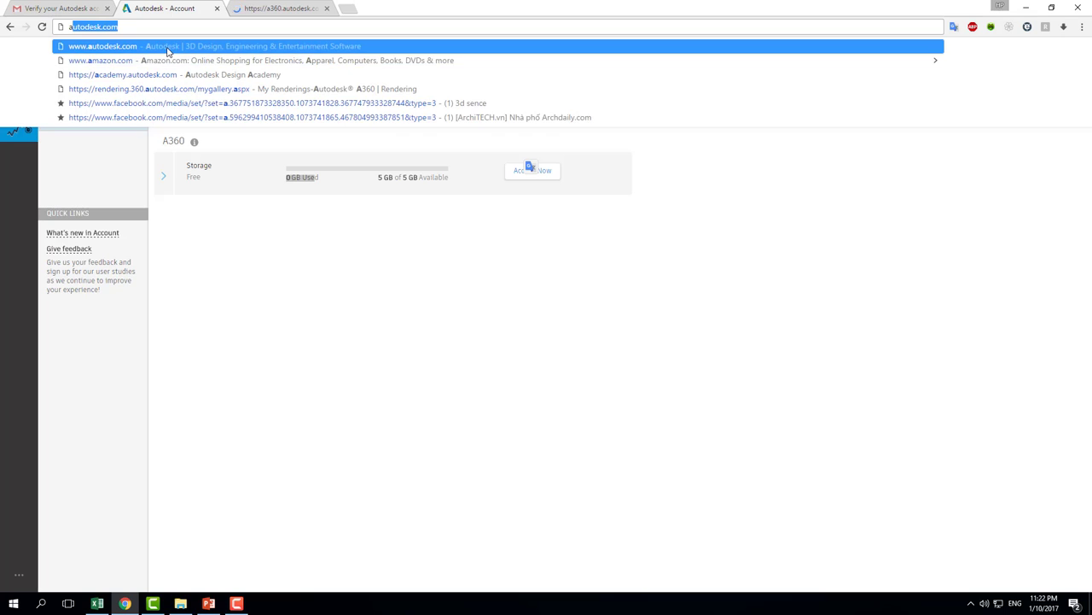
pyautogui.click(168, 48)
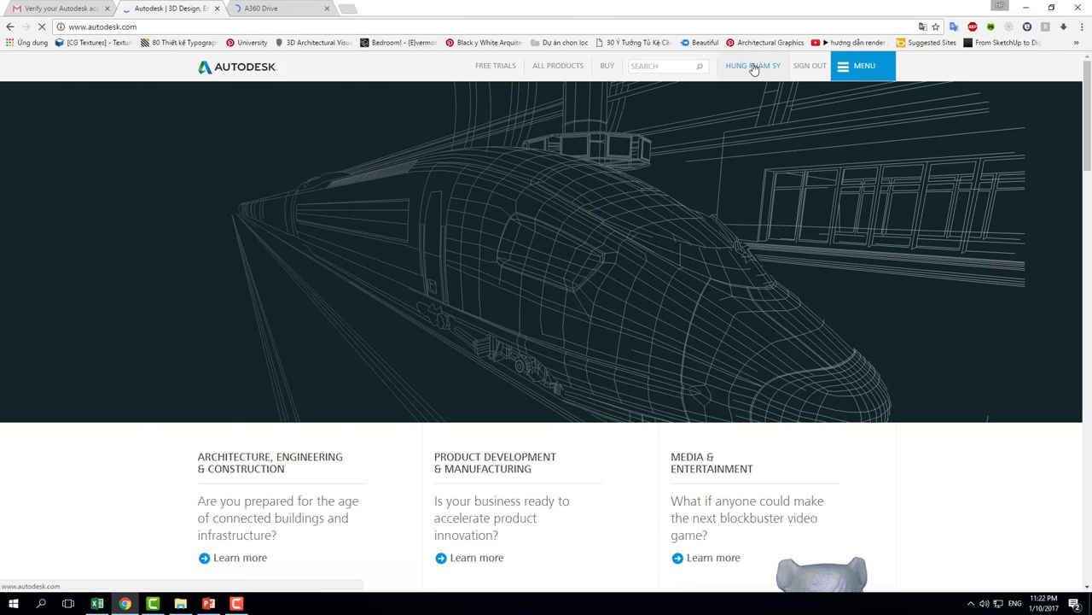
pyautogui.click(754, 66)
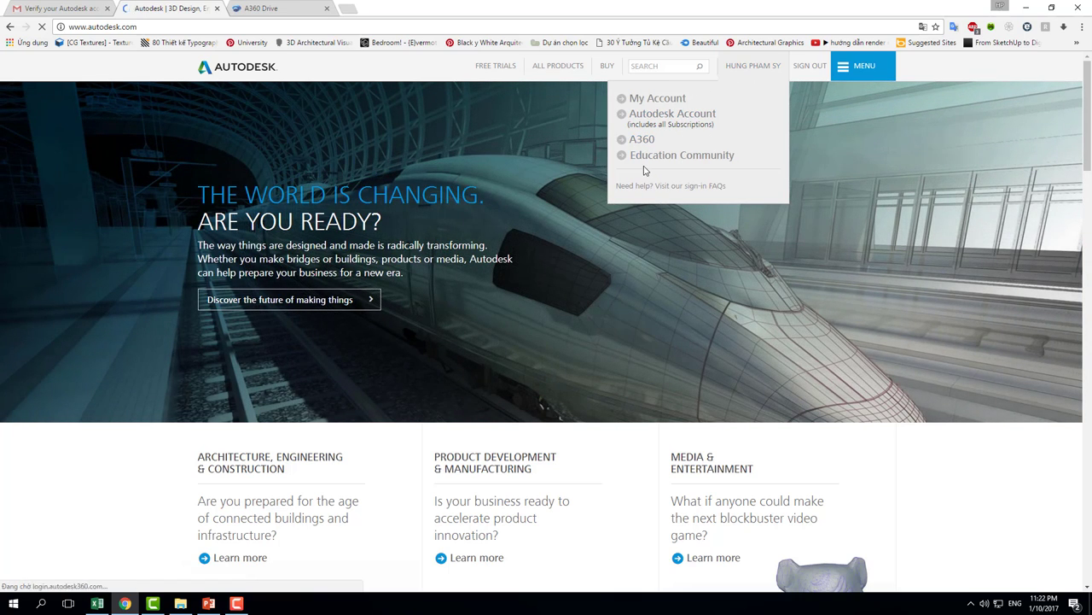
# Step: Sign in to A360 Drive with the other Autodesk ID's e-mail address
pyautogui.click(275, 7)
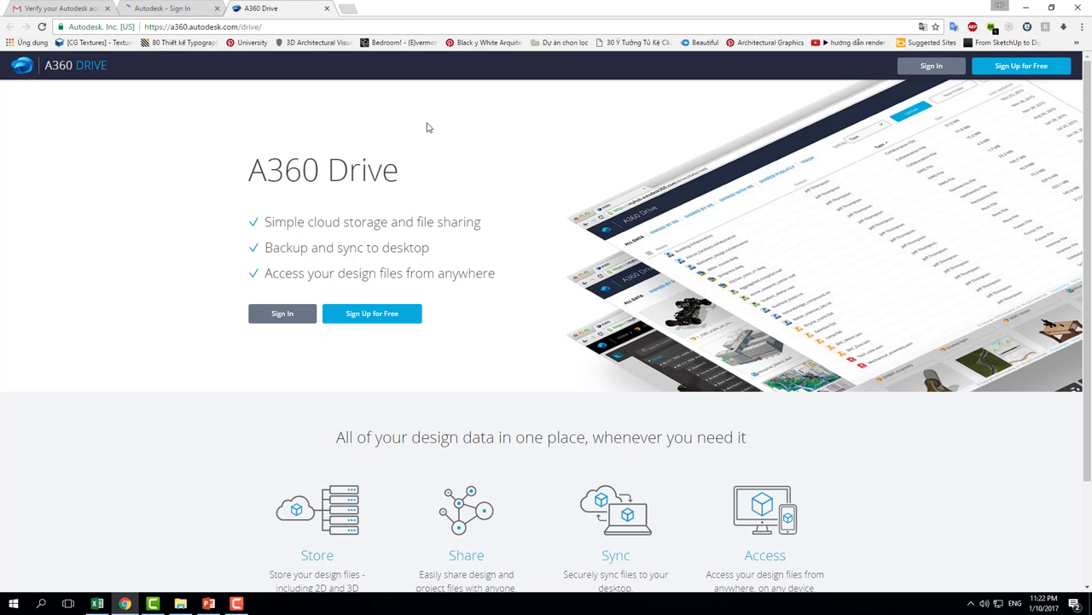
pyautogui.click(326, 8)
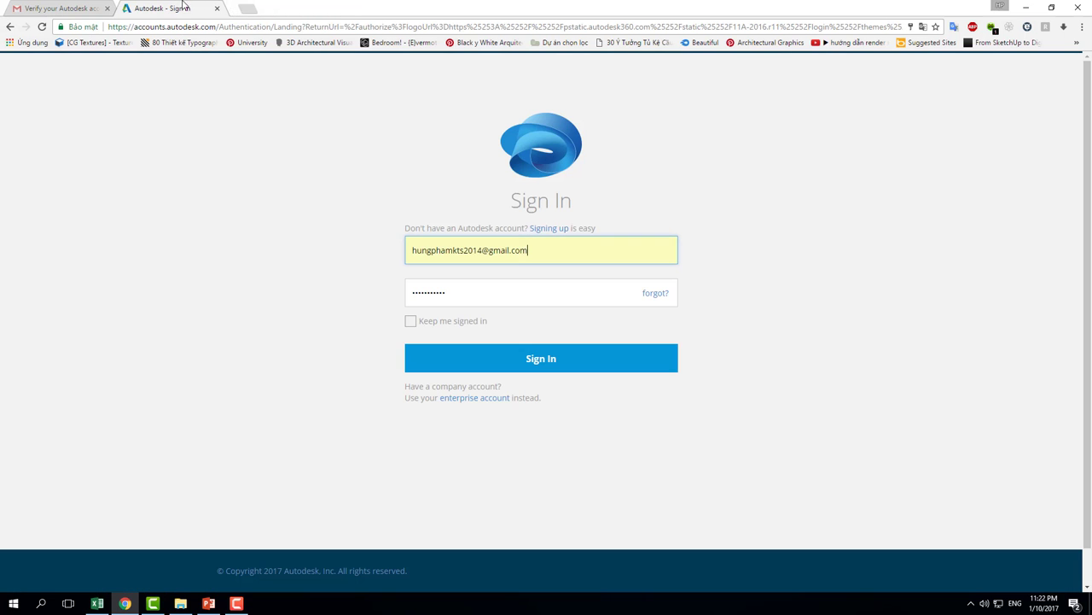
pyautogui.tripleClick(541, 249)
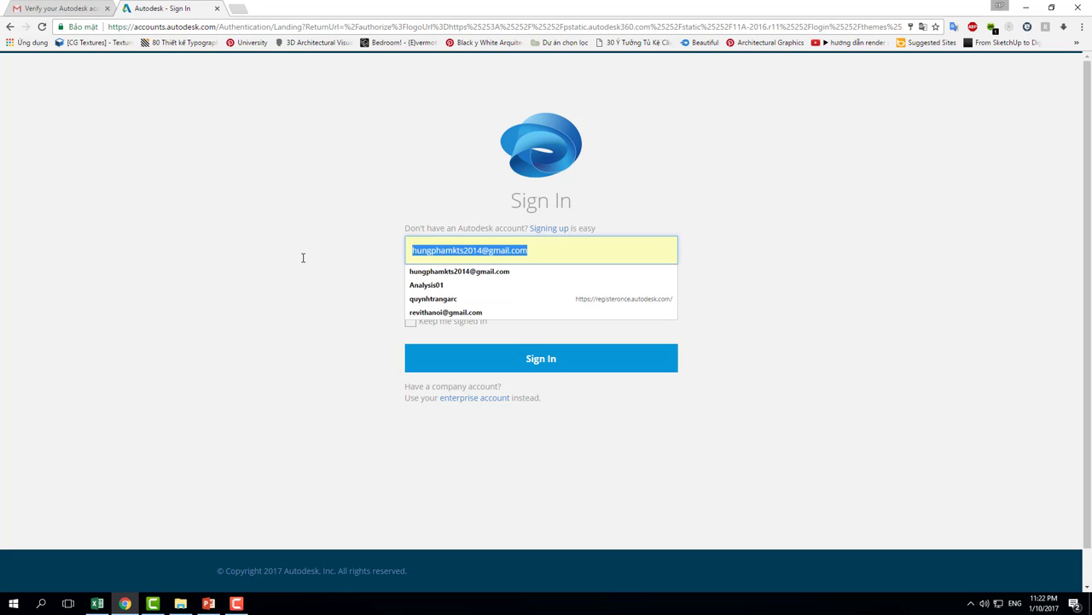
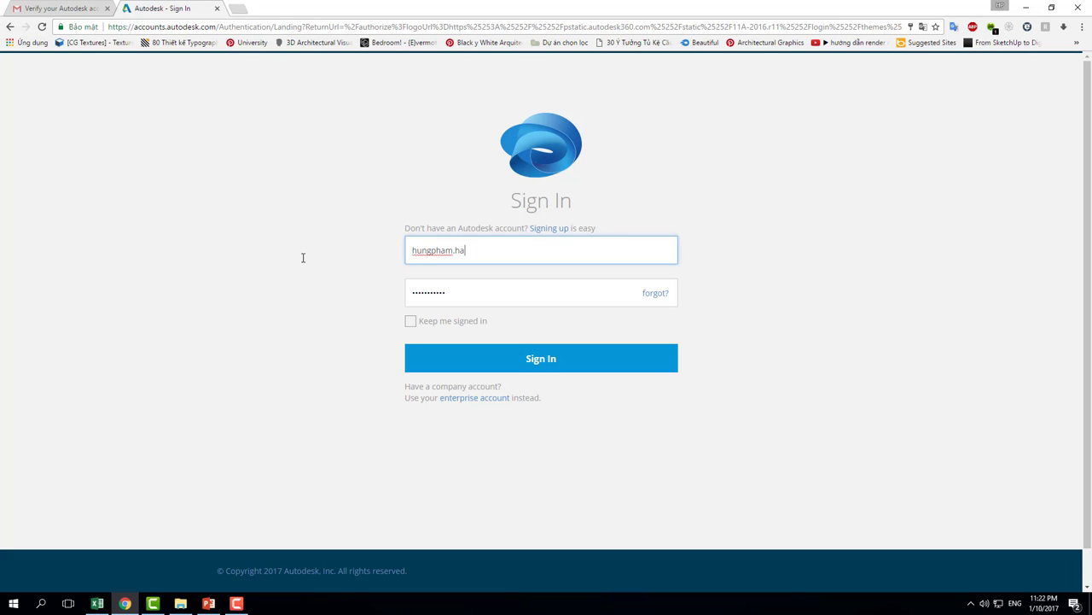
pyautogui.click(444, 361)
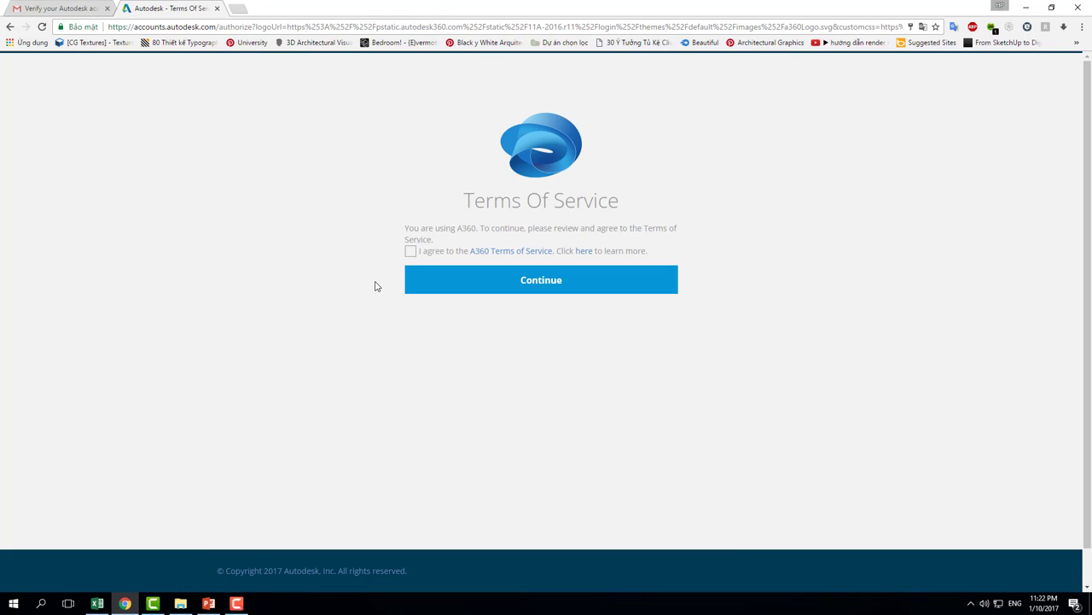
# Step: Agree to the A360 Terms of Service, continue, and proceed to the A360 sign-up
pyautogui.click(411, 251)
pyautogui.click(483, 281)
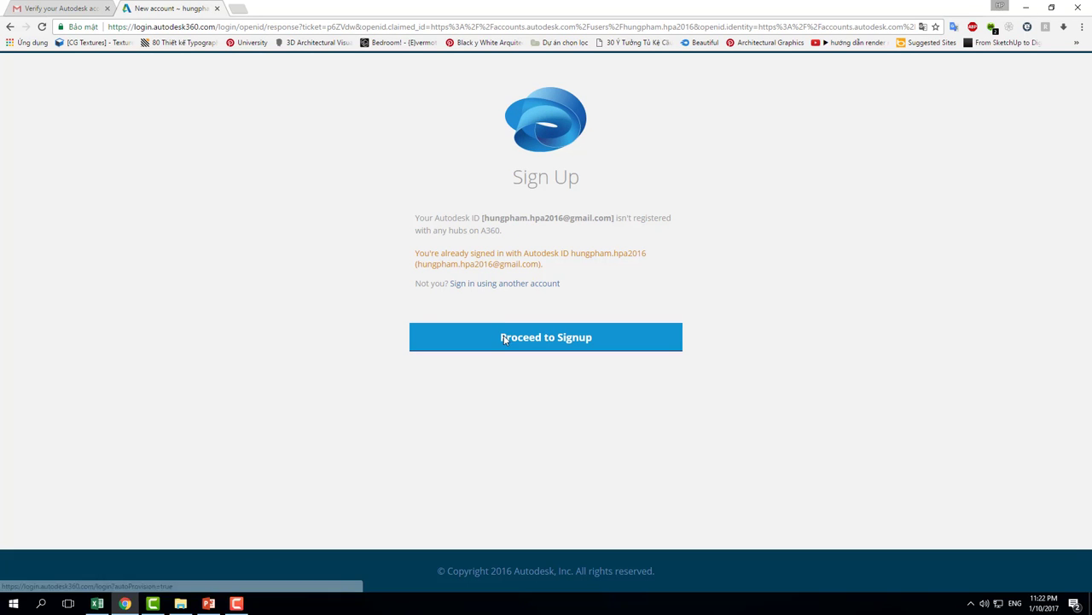
pyautogui.click(504, 339)
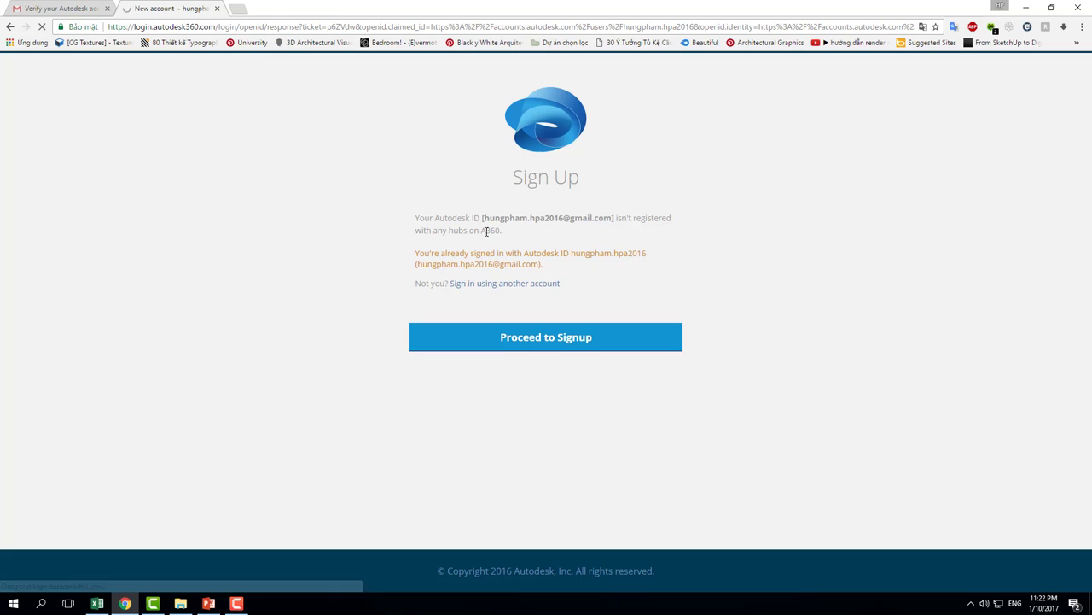
pyautogui.click(61, 7)
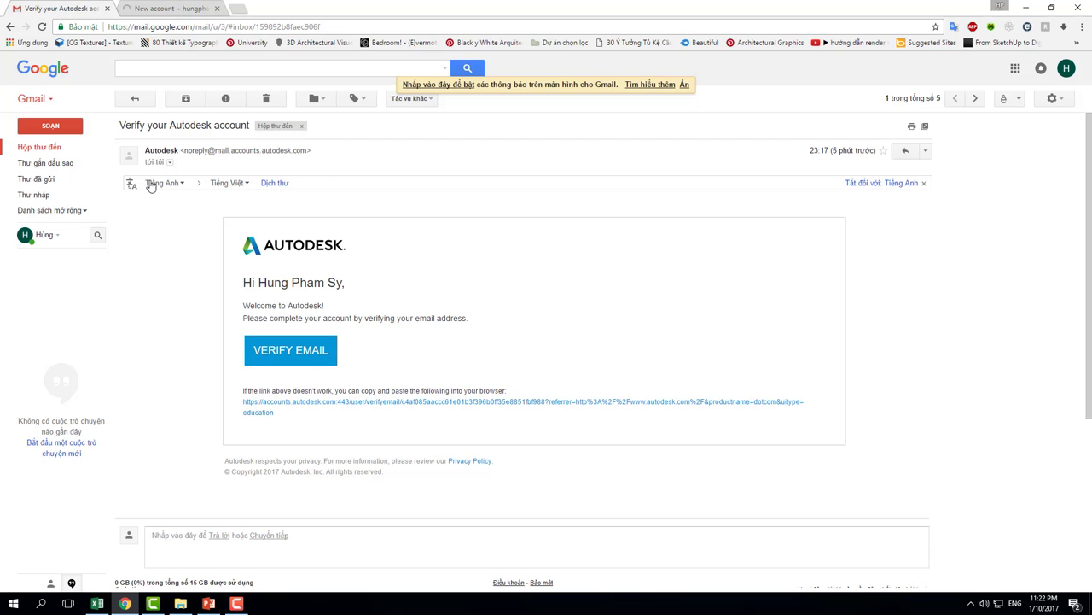
# Step: Check the Gmail inbox for the Autodesk message, then return to the Autodesk page
pyautogui.click(38, 147)
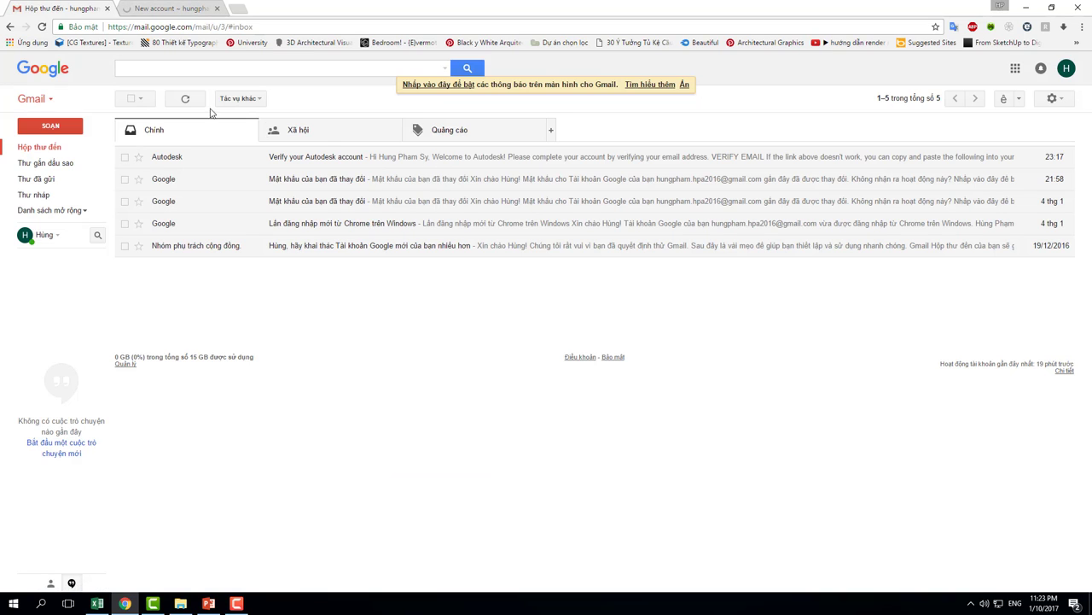
pyautogui.click(173, 8)
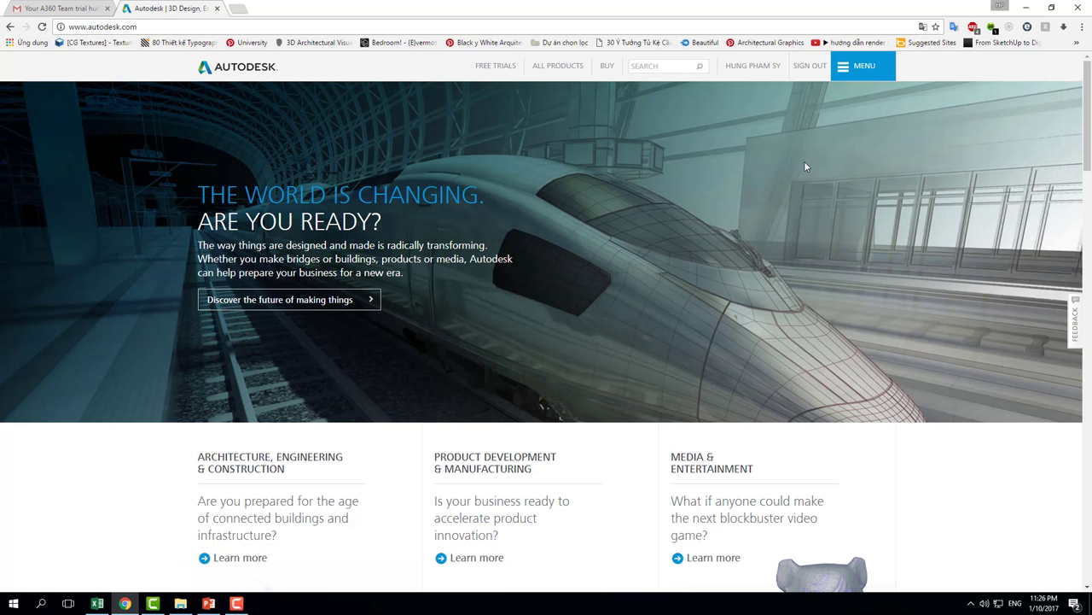
# Step: Sign out, then sign in to the Education Community with the student account's e-mail
pyautogui.moveTo(765, 78)
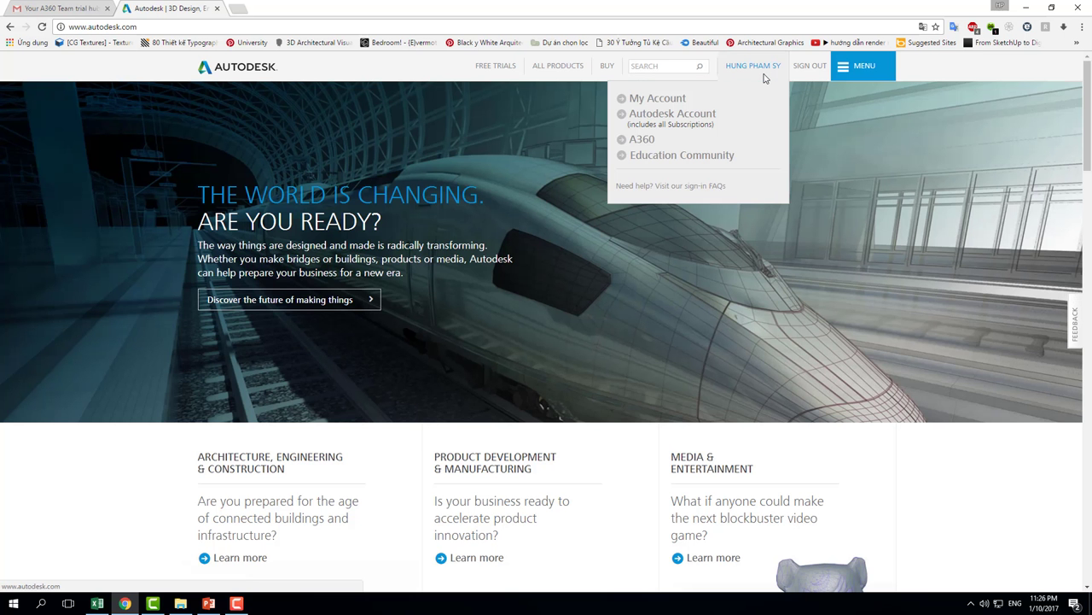
pyautogui.click(798, 73)
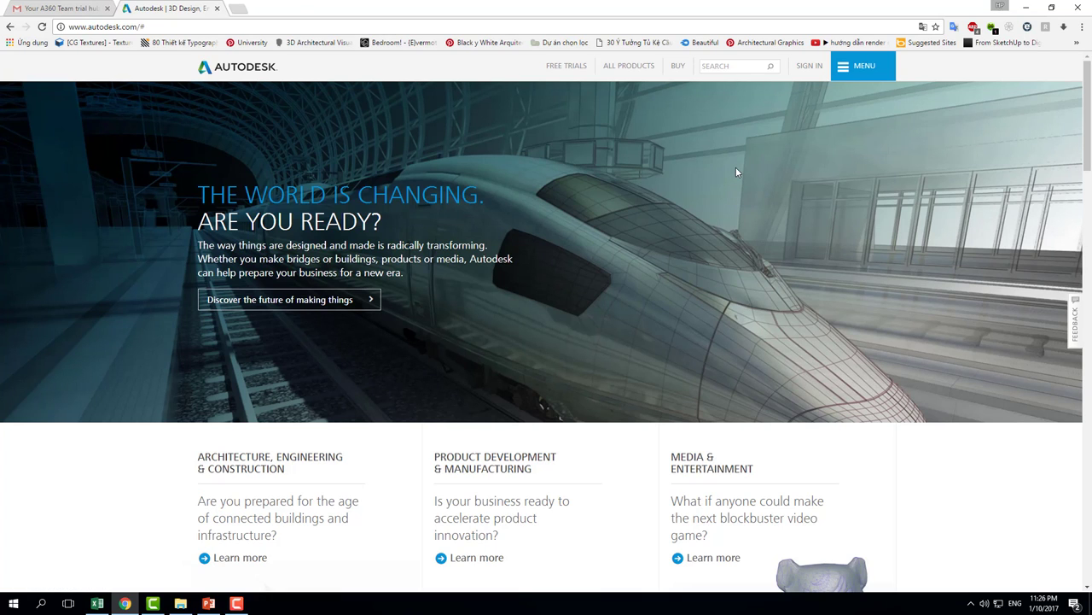
pyautogui.moveTo(798, 73)
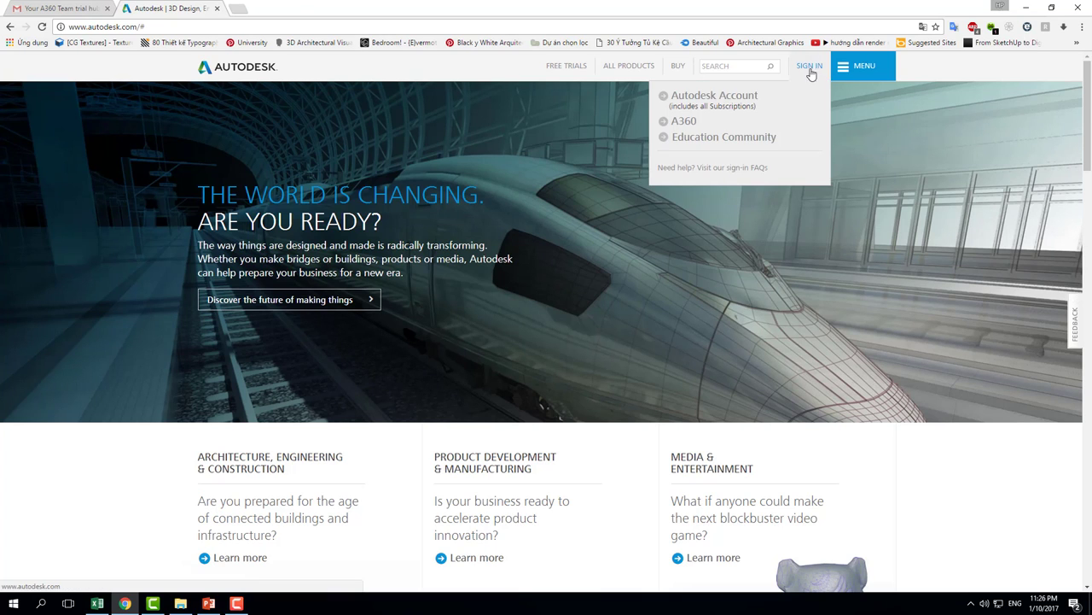
pyautogui.click(709, 139)
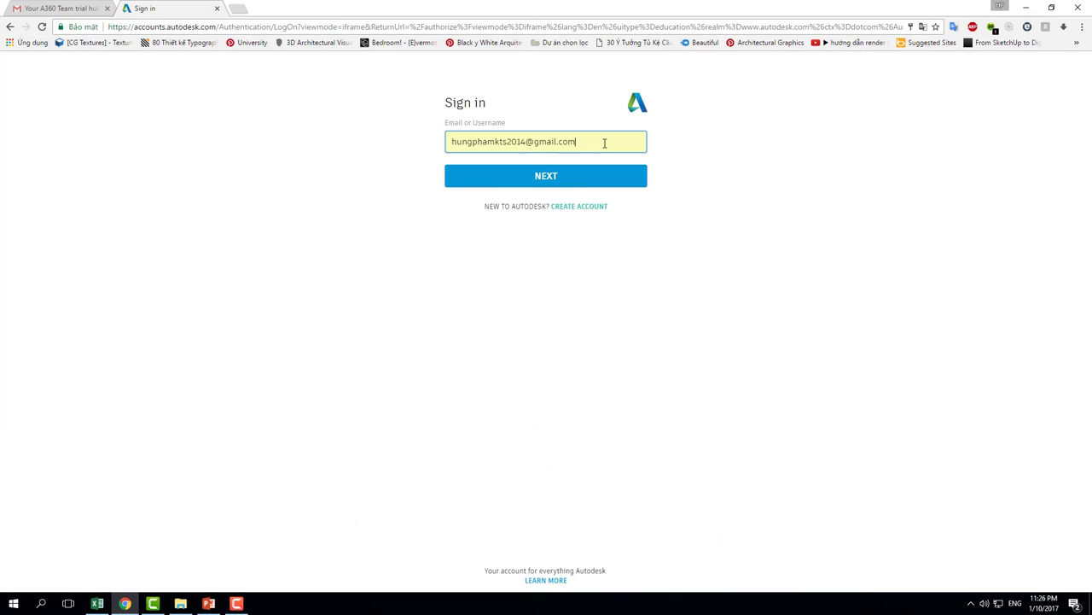
pyautogui.tripleClick(602, 141)
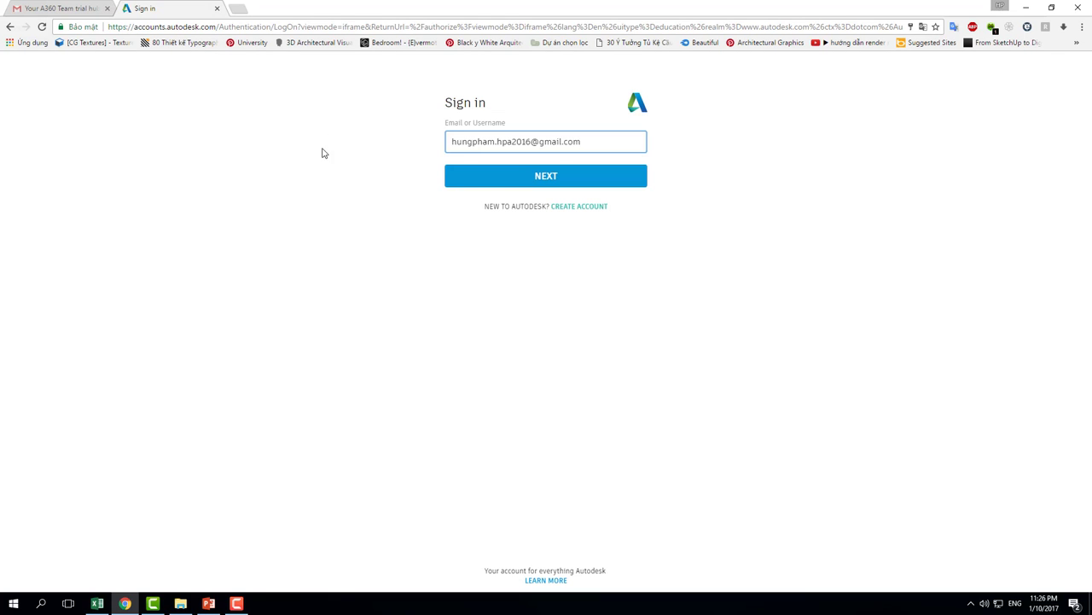
pyautogui.press('Return')
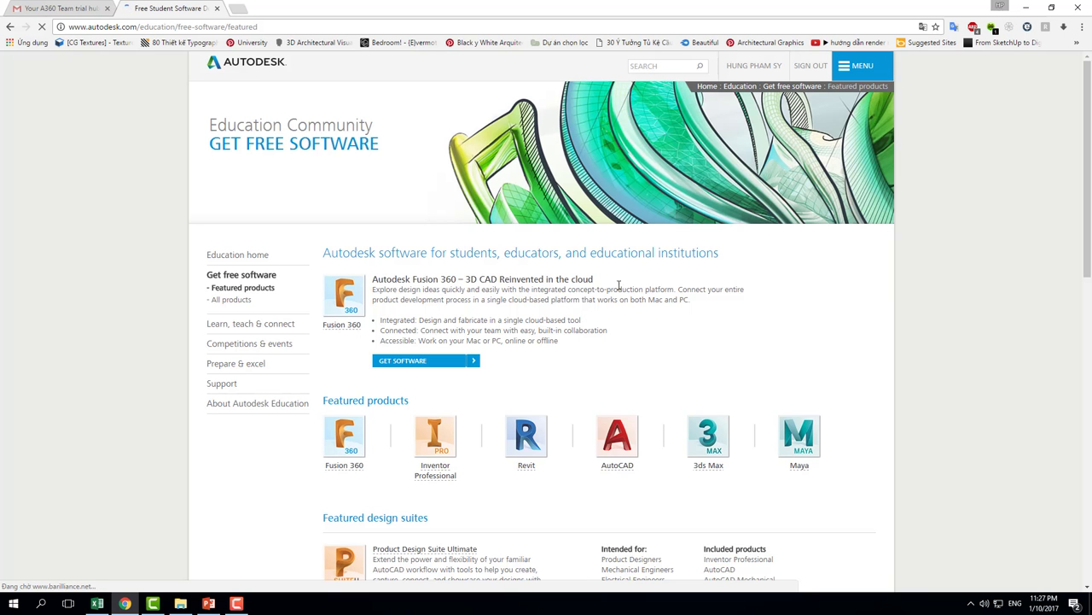
# Step: On the Revit download page choose Revit 2016, Windows 64-bit and English
pyautogui.scroll(-5, 485, 389)
pyautogui.scroll(3, 531, 321)
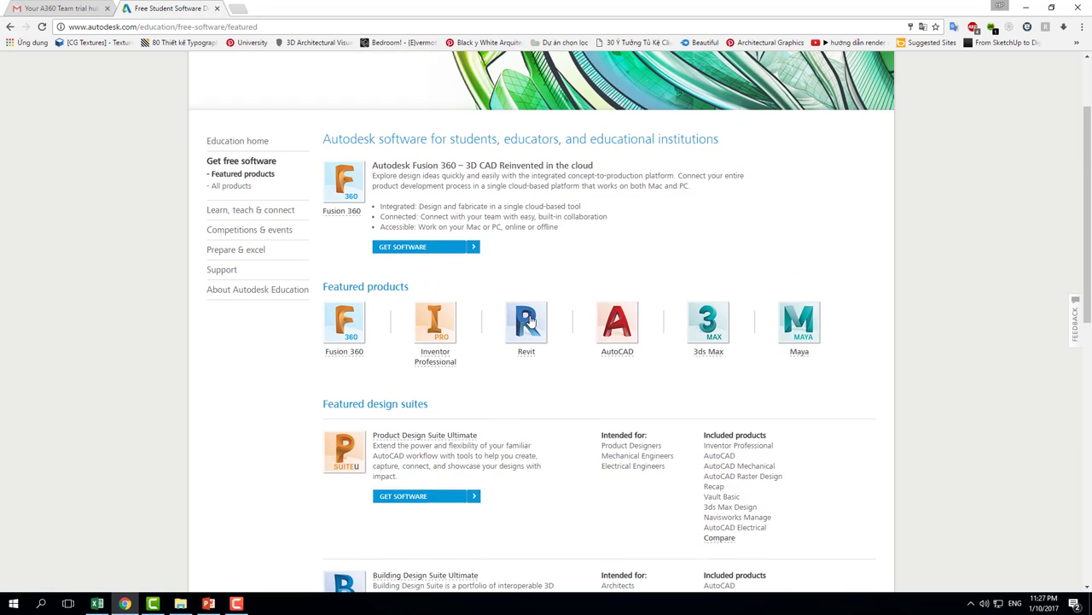
pyautogui.click(528, 321)
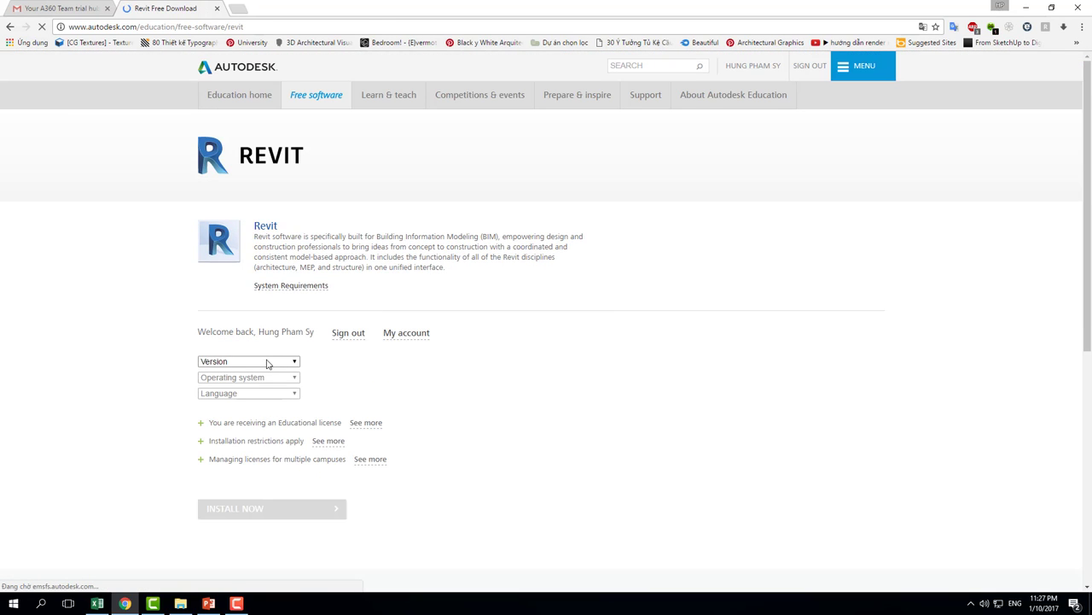
pyautogui.click(268, 361)
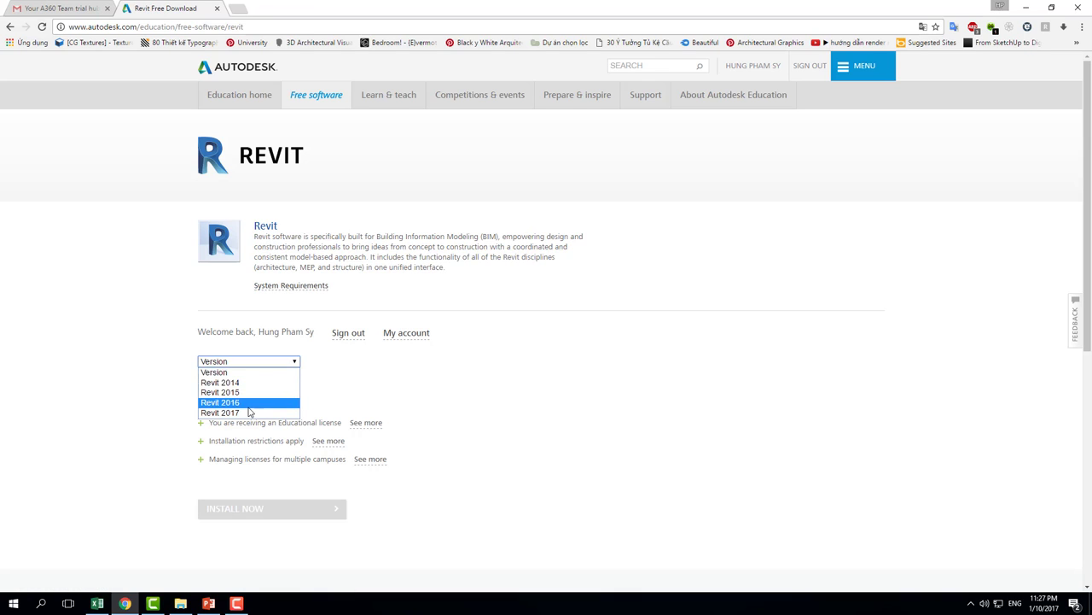
pyautogui.click(273, 401)
pyautogui.click(247, 380)
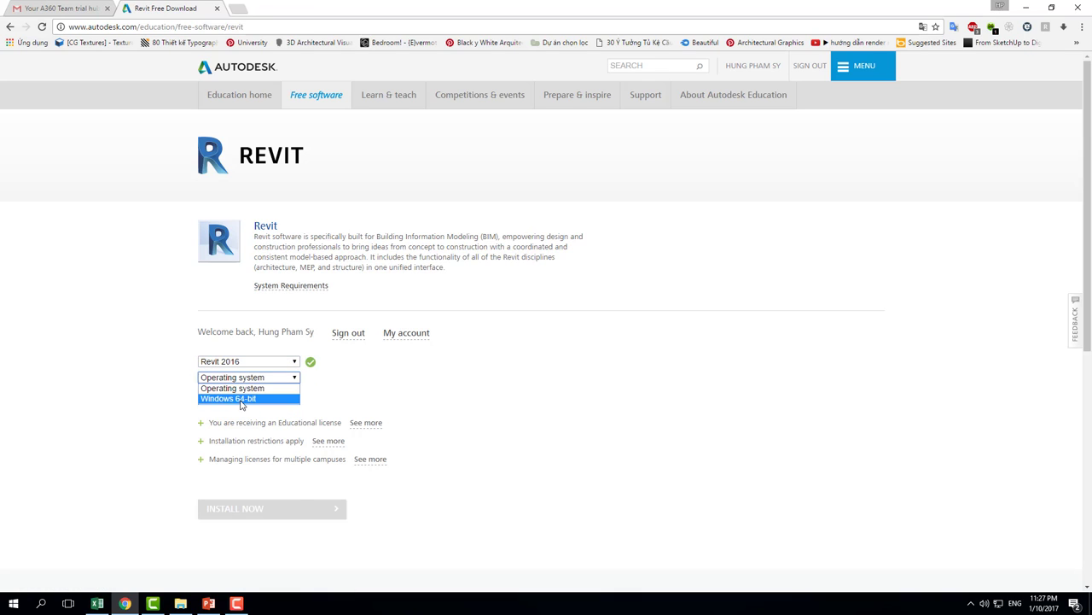
pyautogui.click(241, 401)
pyautogui.click(244, 394)
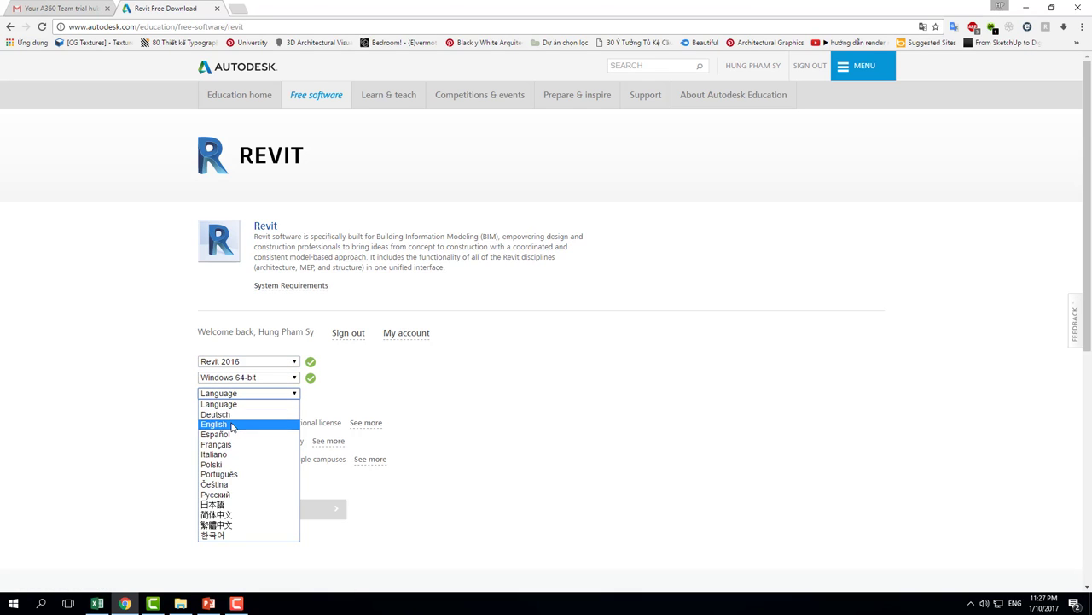
pyautogui.click(232, 426)
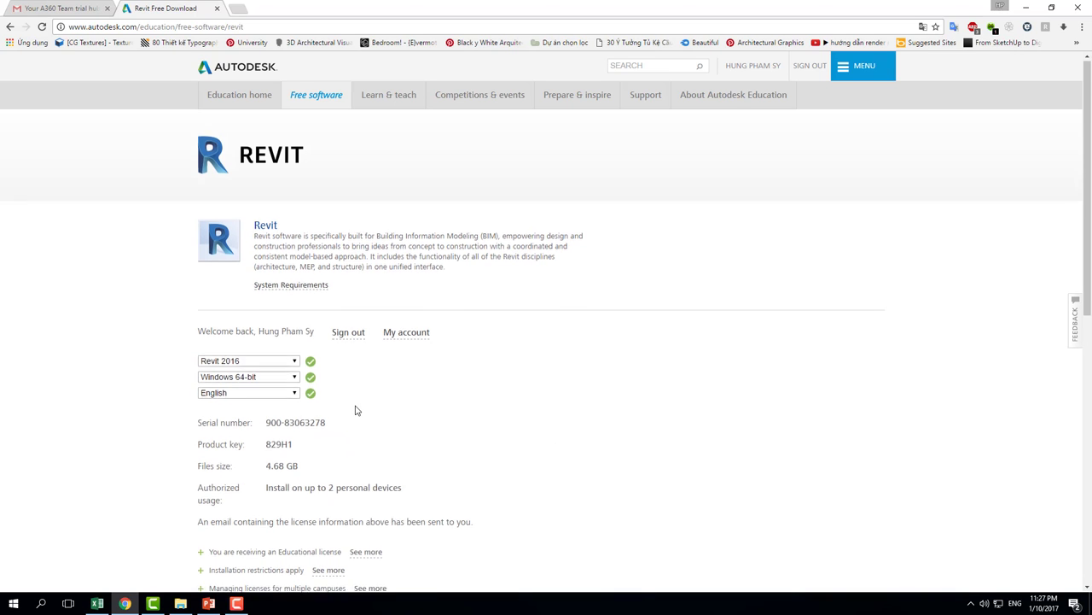
# Step: Highlight the revealed Revit 2016 serial number and product key
pyautogui.scroll(-1, 353, 410)
pyautogui.moveTo(249, 366); pyautogui.dragTo(351, 388)
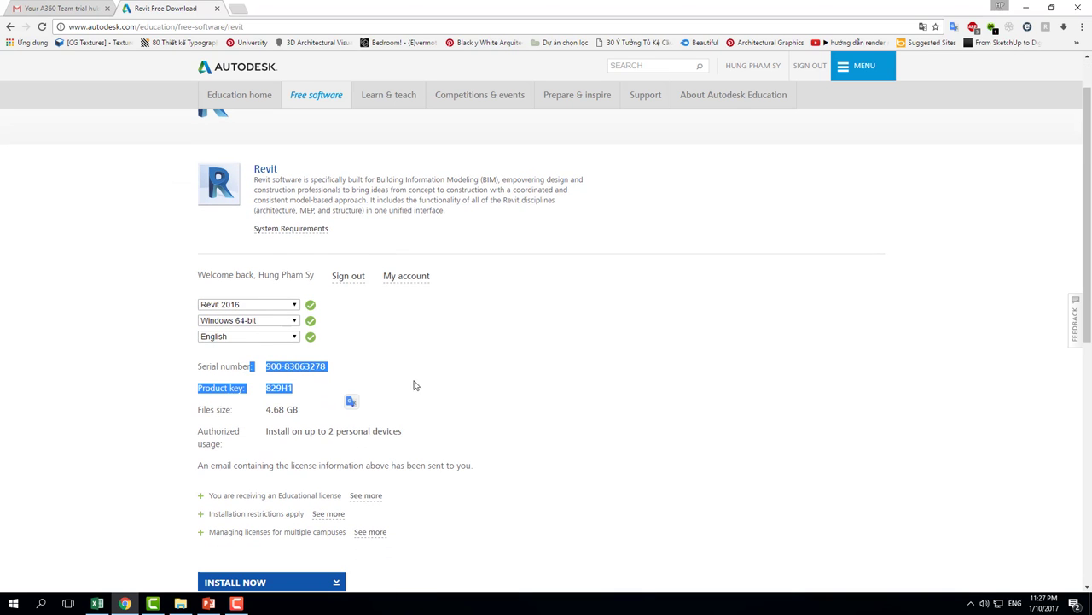
pyautogui.scroll(1, 453, 393)
pyautogui.scroll(-5, 450, 425)
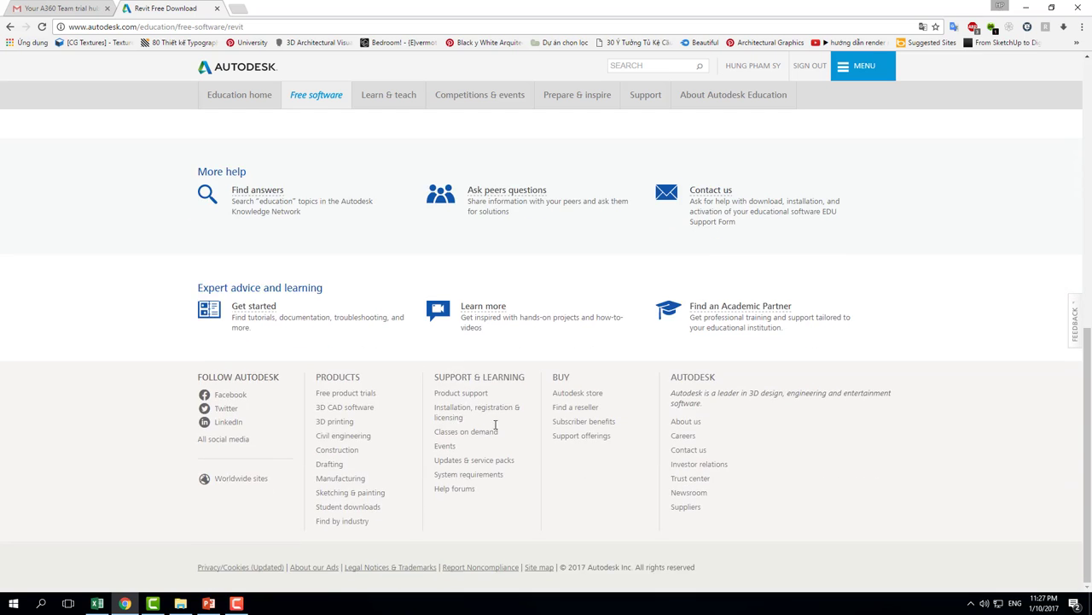
pyautogui.scroll(5, 858, 405)
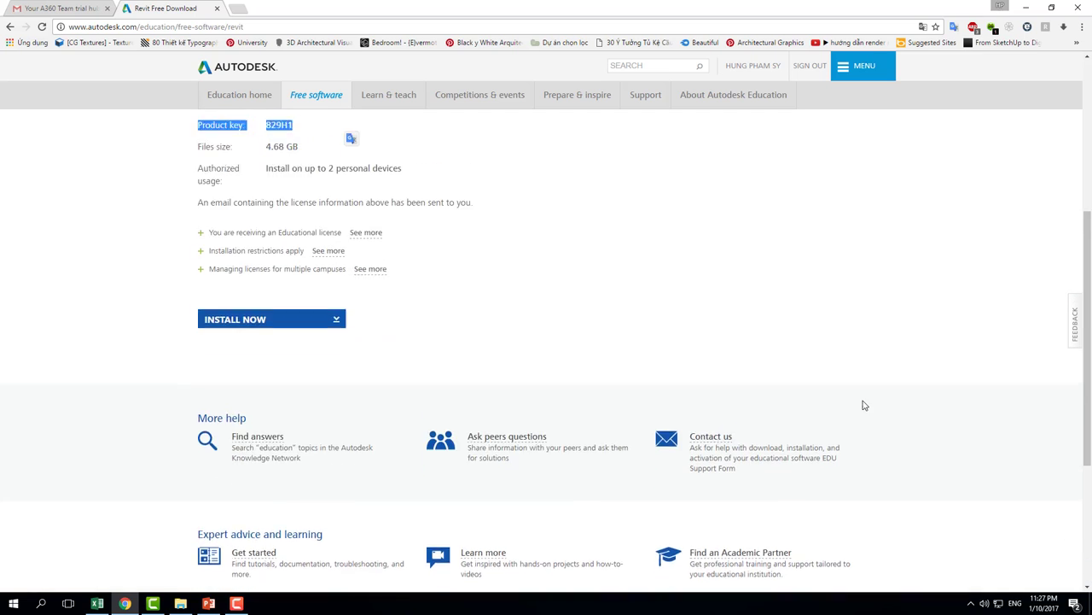
# Step: Go to Autodesk Account and open Trials, showing A360 Team and Rendering
pyautogui.click(755, 68)
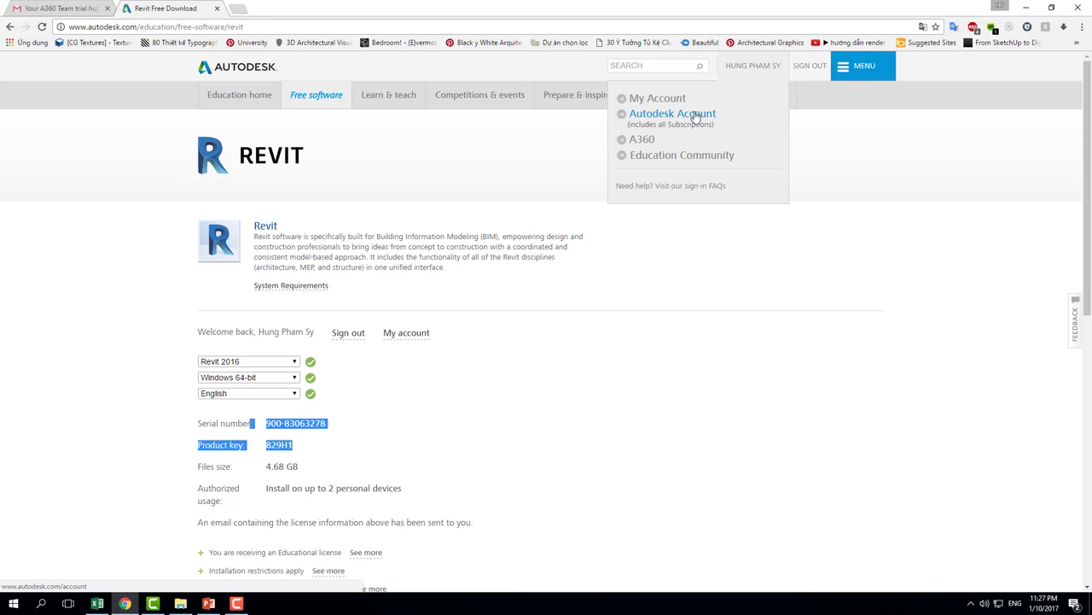
pyautogui.click(696, 117)
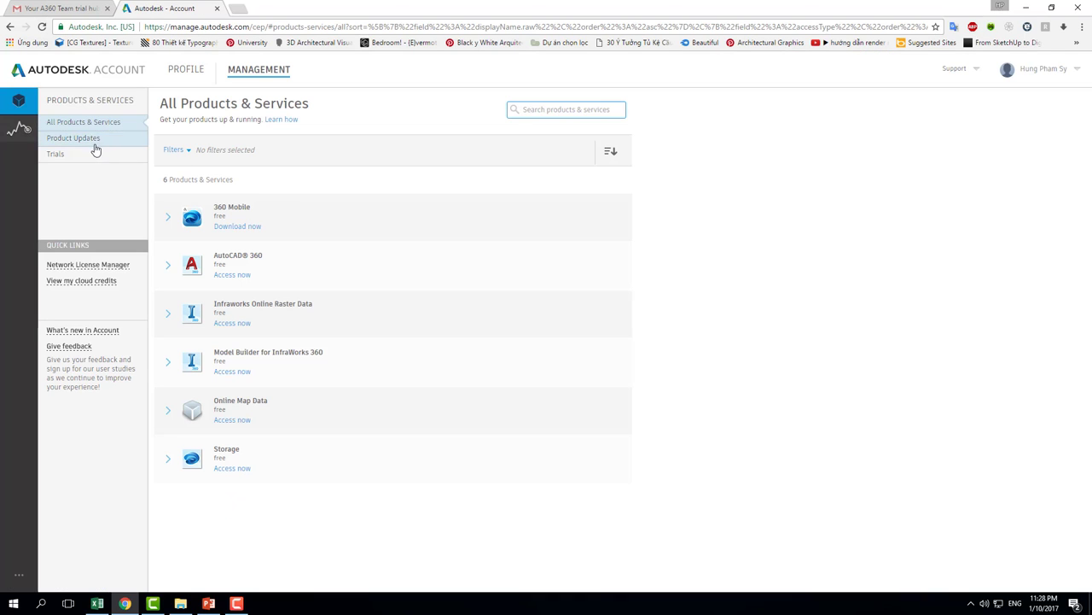
pyautogui.click(85, 164)
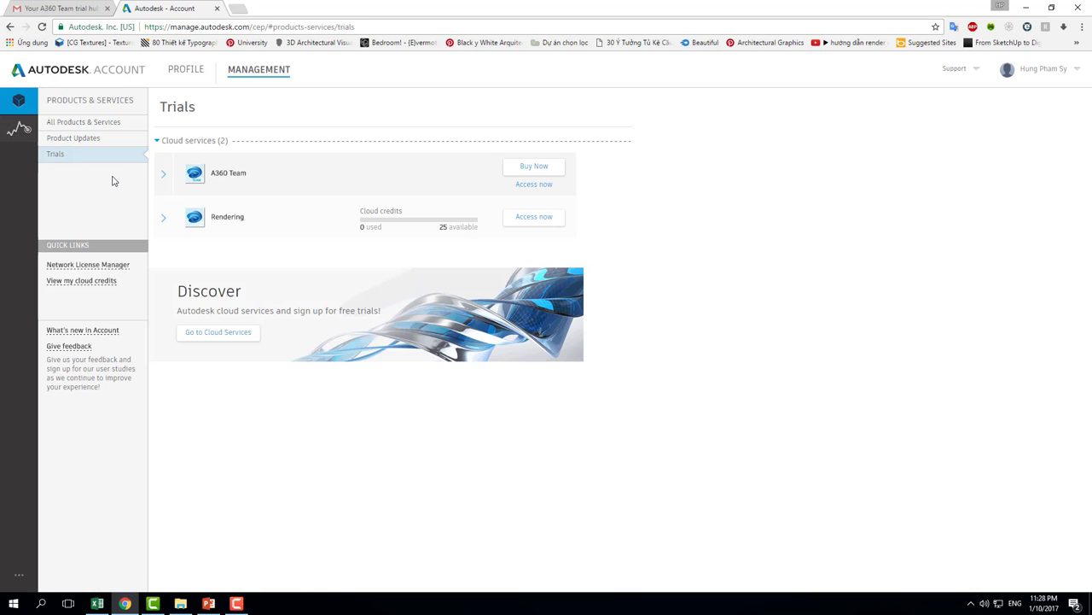
# Step: Open Go to Cloud Services in a new tab and scroll through its product tables and back
pyautogui.click(235, 339)
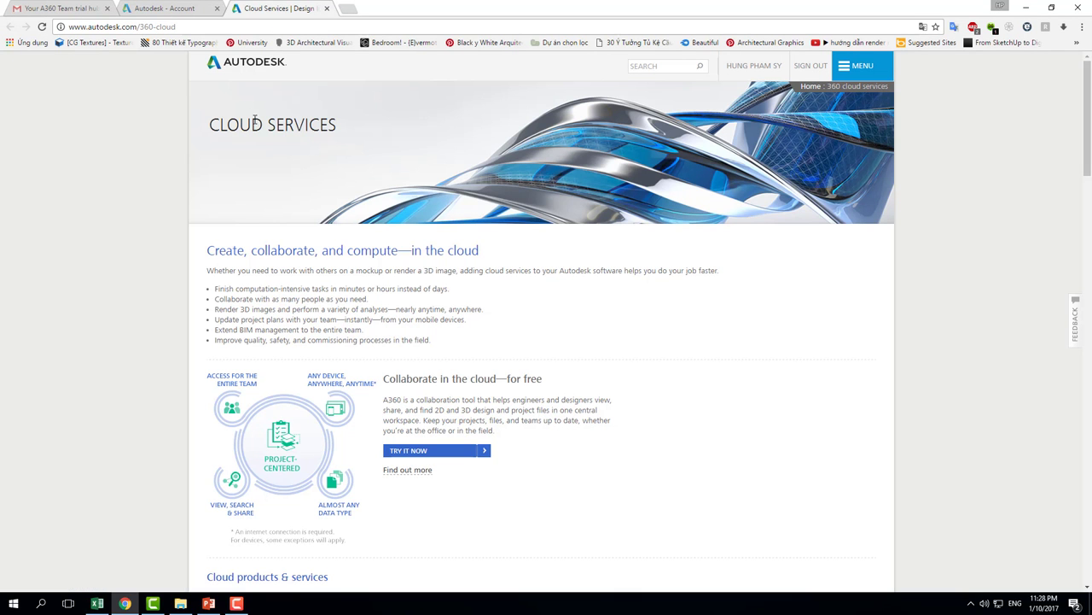
pyautogui.scroll(-3, 437, 217)
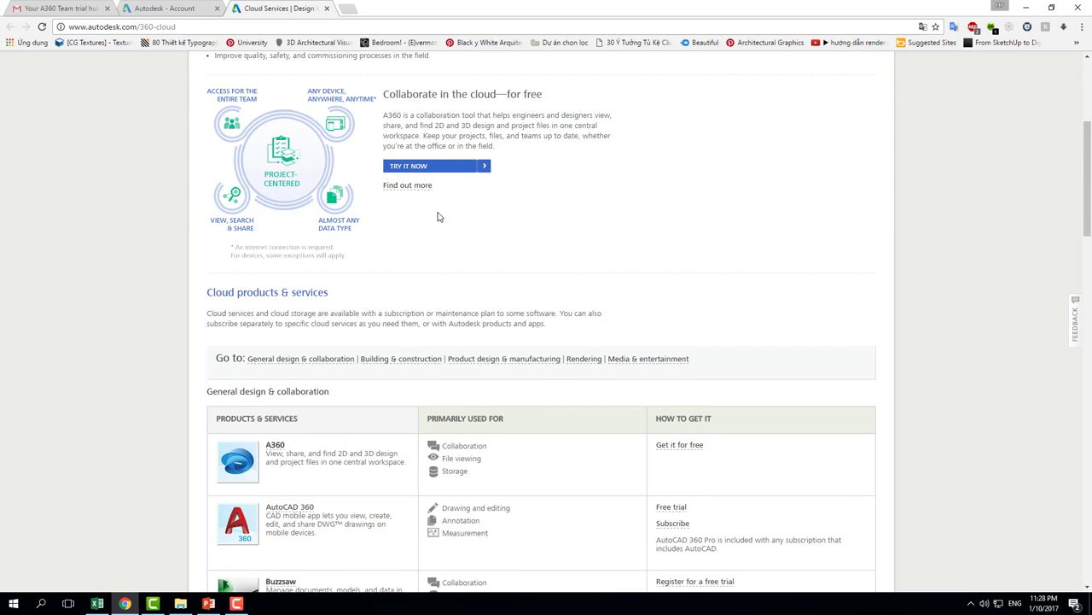
pyautogui.scroll(-2, 437, 217)
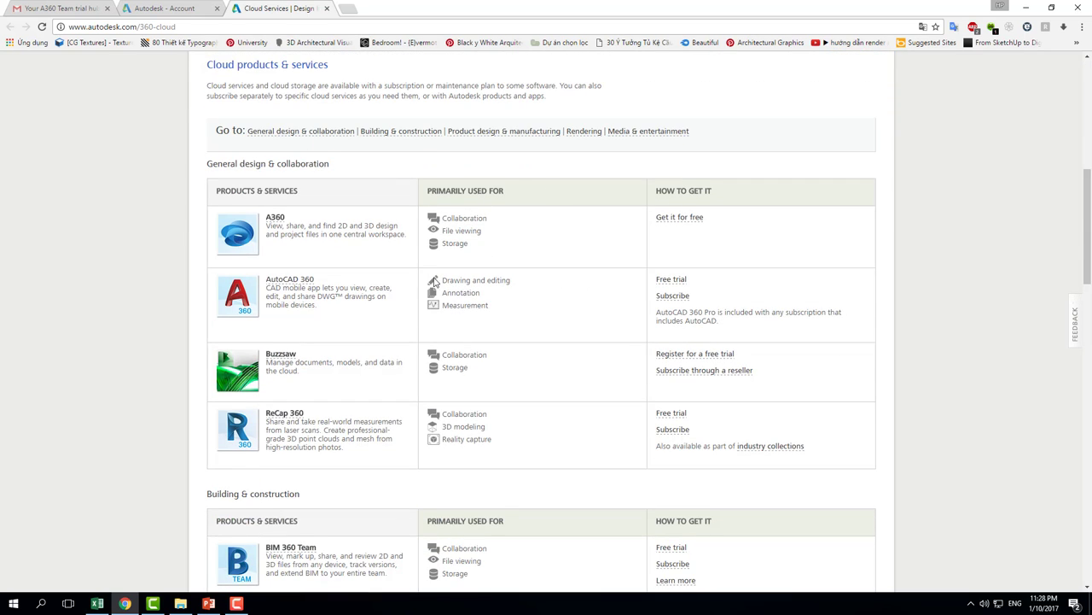
pyautogui.scroll(-5, 470, 337)
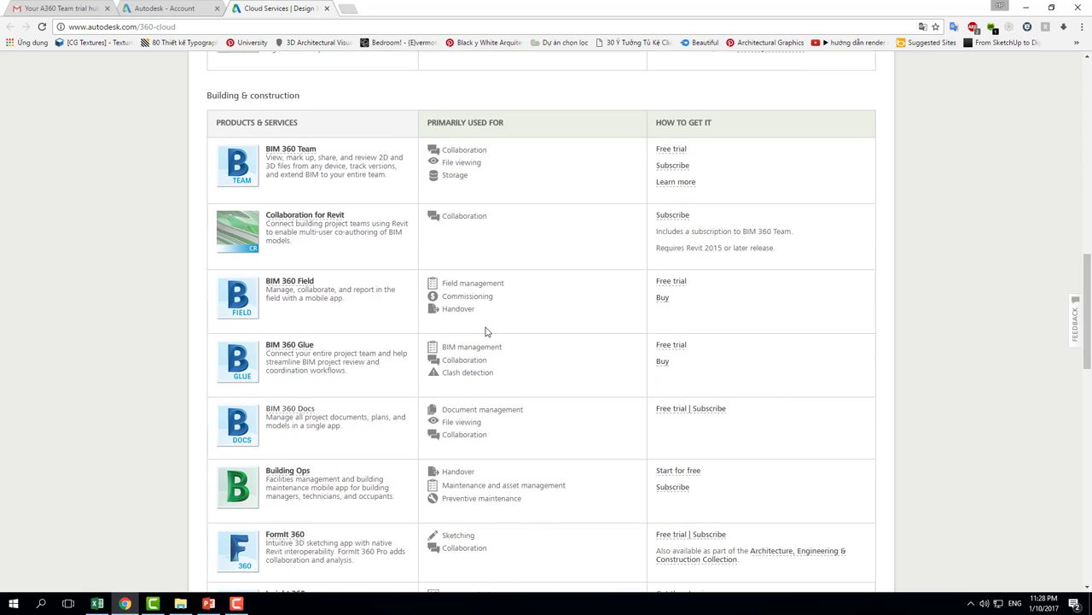
pyautogui.scroll(-3, 441, 335)
pyautogui.scroll(-3, 358, 342)
pyautogui.scroll(-3, 277, 346)
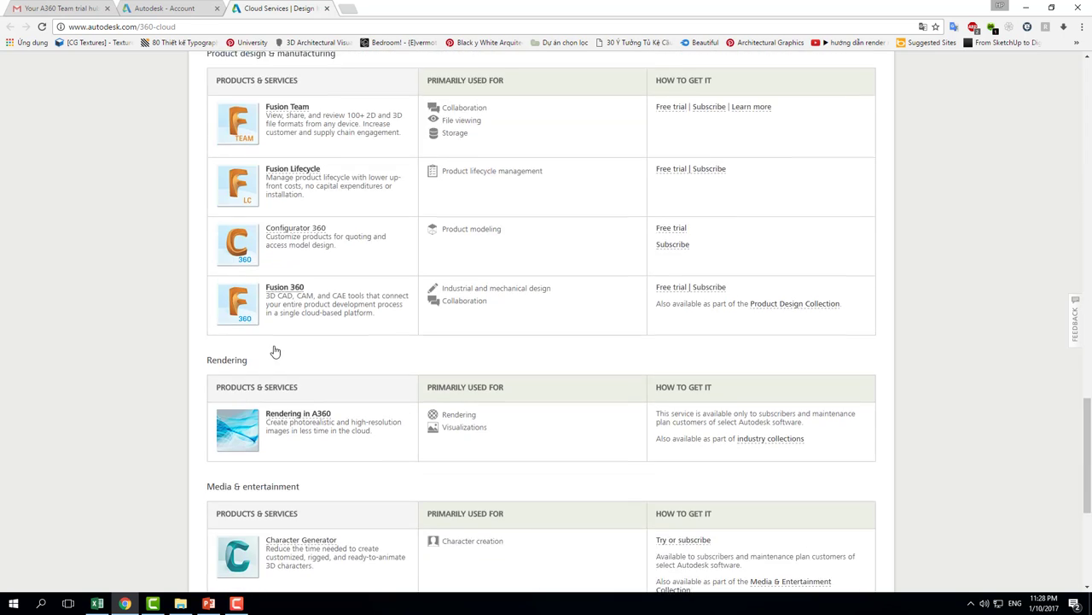
pyautogui.scroll(-3, 274, 350)
pyautogui.scroll(1, 285, 310)
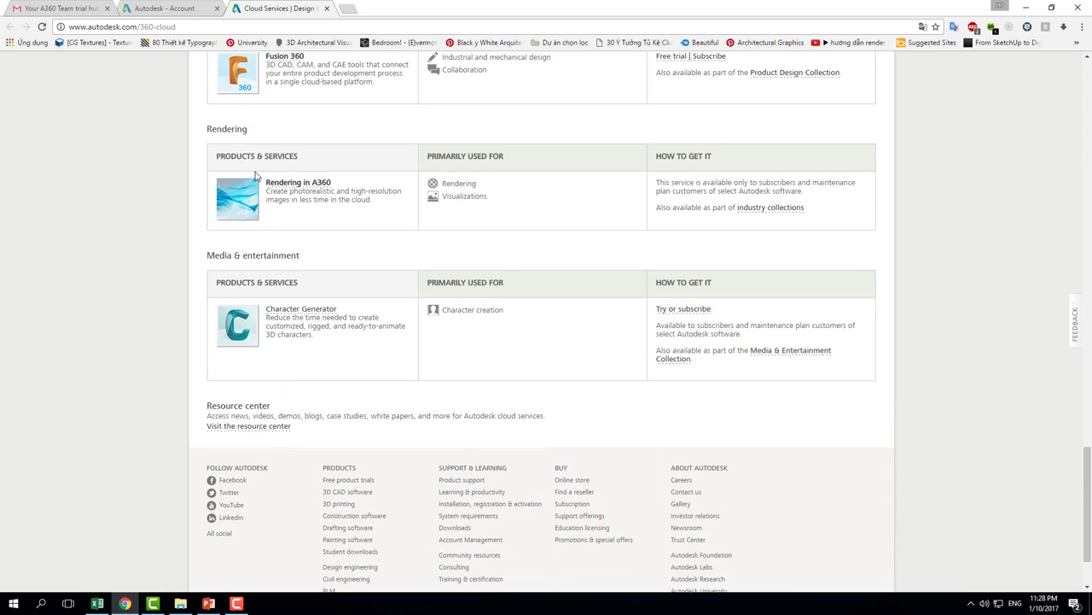
pyautogui.moveTo(273, 183); pyautogui.dragTo(376, 211)
pyautogui.scroll(5, 602, 272)
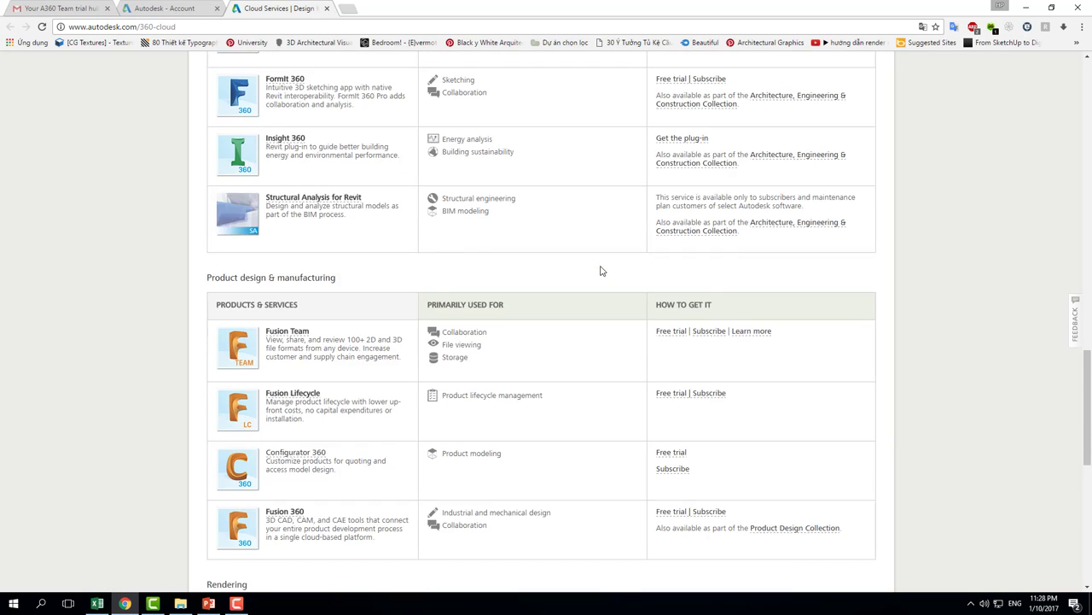
pyautogui.scroll(-5, 602, 271)
pyautogui.scroll(4, 1090, 461)
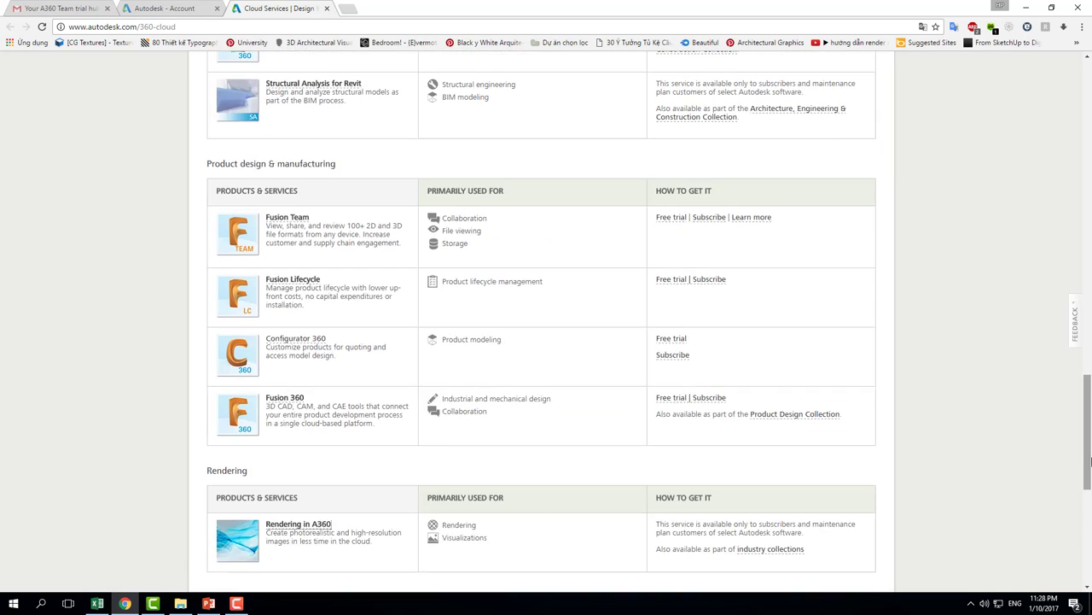
pyautogui.moveTo(1089, 461); pyautogui.dragTo(1089, 137)
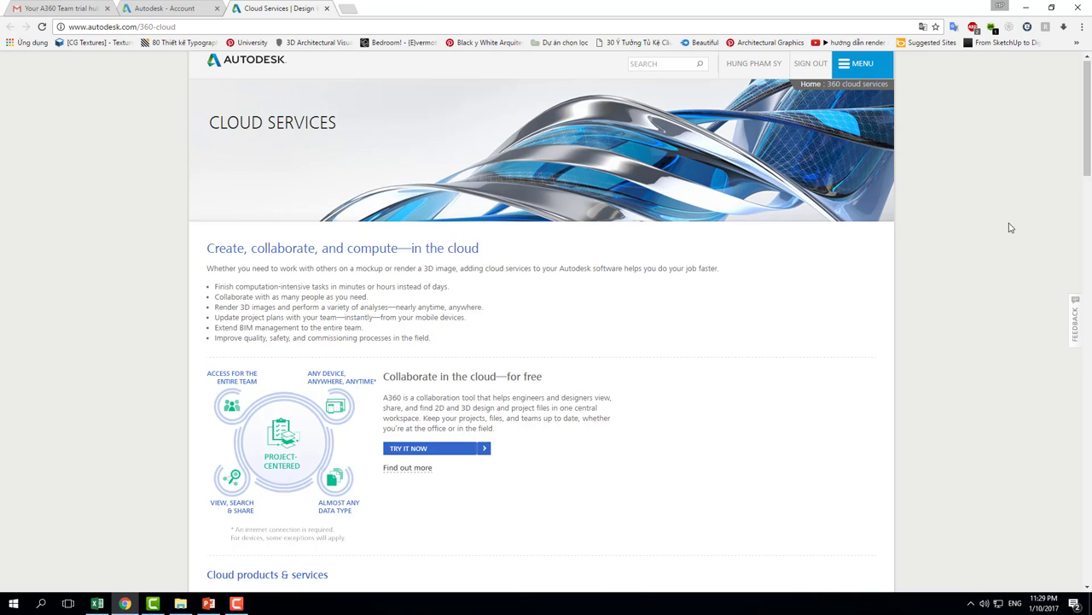
# Step: Present slide 5, 'TÓM TẮT NỘI DUNG BÀI HỌC', as a full-screen slide show
pyautogui.click(208, 603)
pyautogui.click(111, 512)
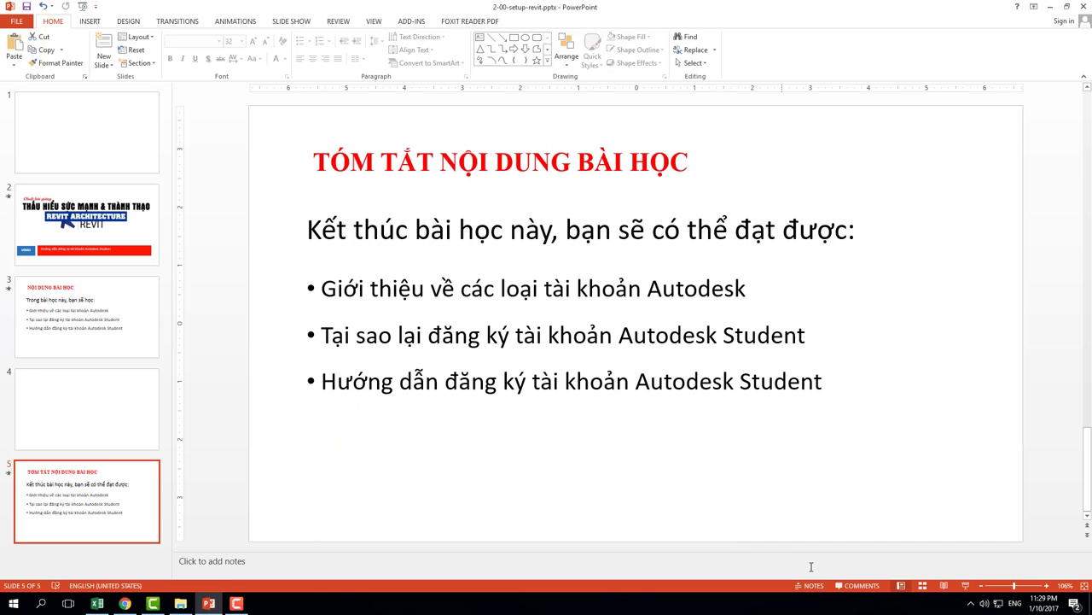
pyautogui.click(966, 587)
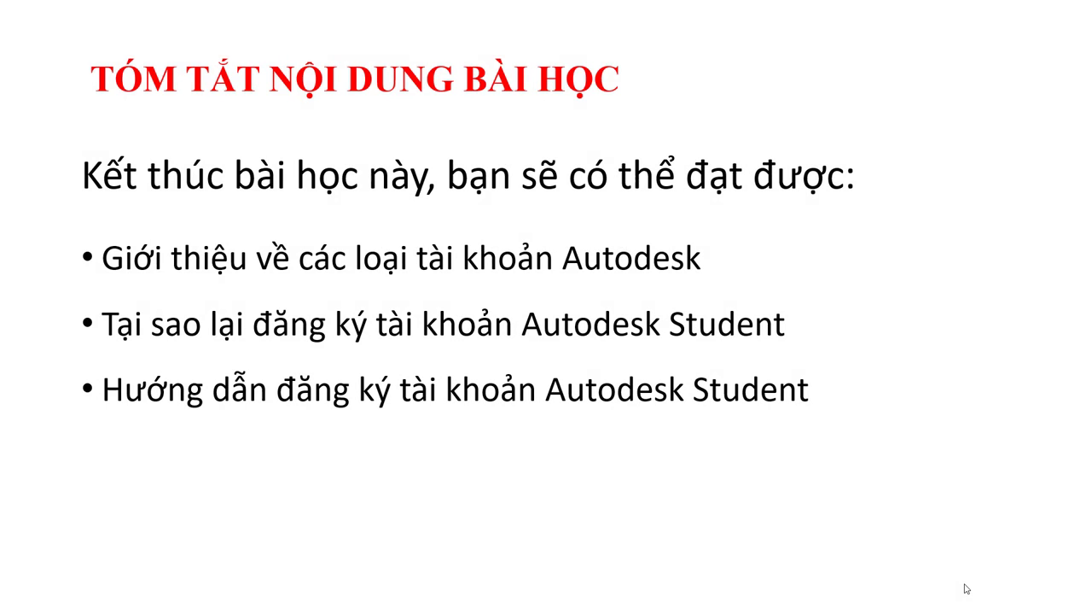